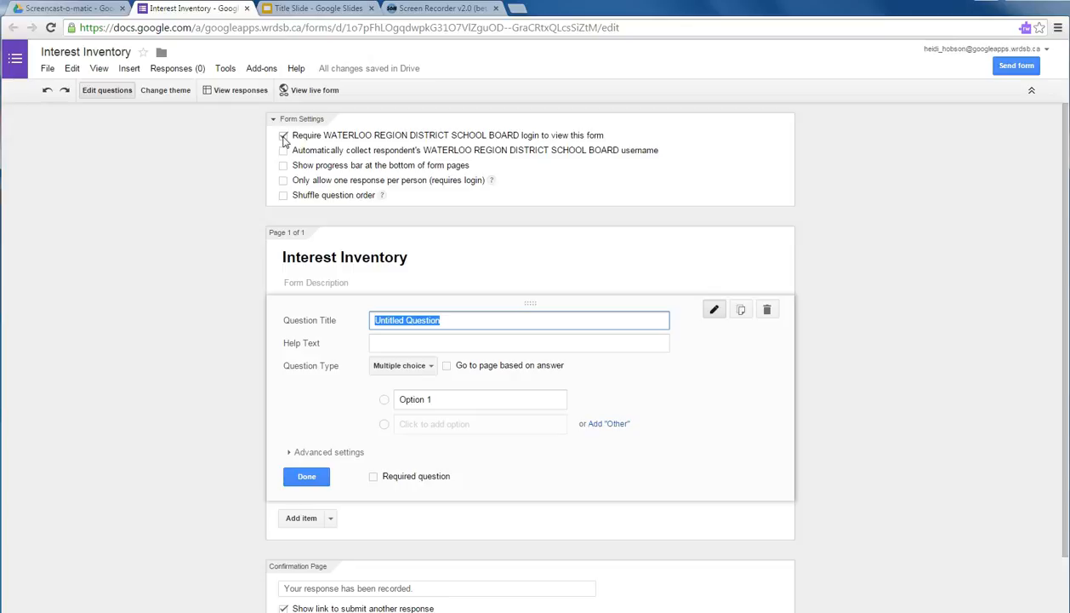
# Untick the setting that requires a login to view the Interest Inventory form.
pyautogui.click(283, 136)
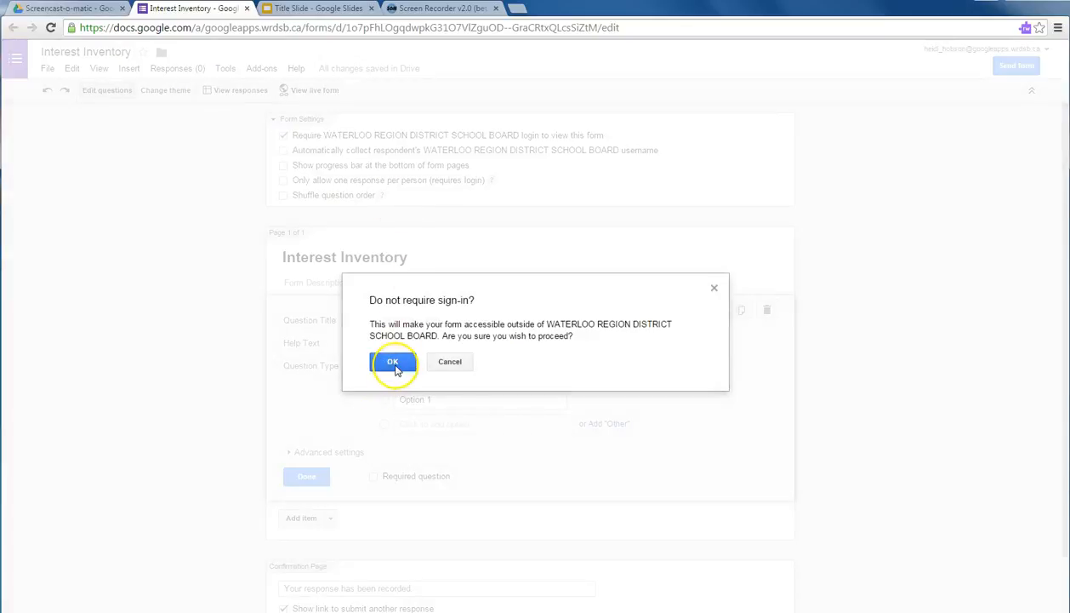
# Confirm that respondents no longer need to sign in to view the form.
pyautogui.click(393, 364)
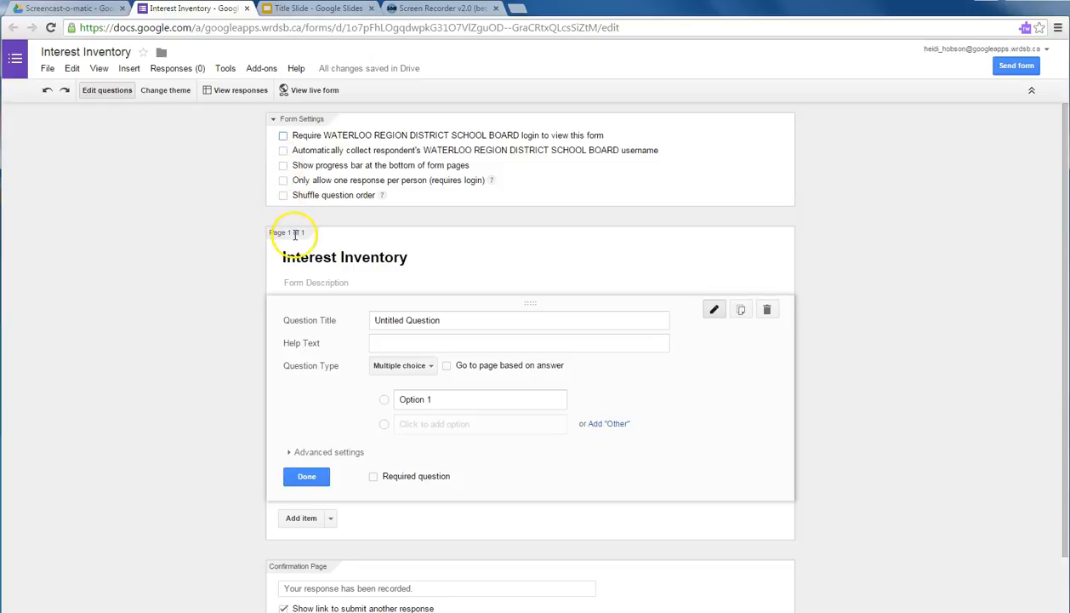
pyautogui.scroll(-2, 295, 235)
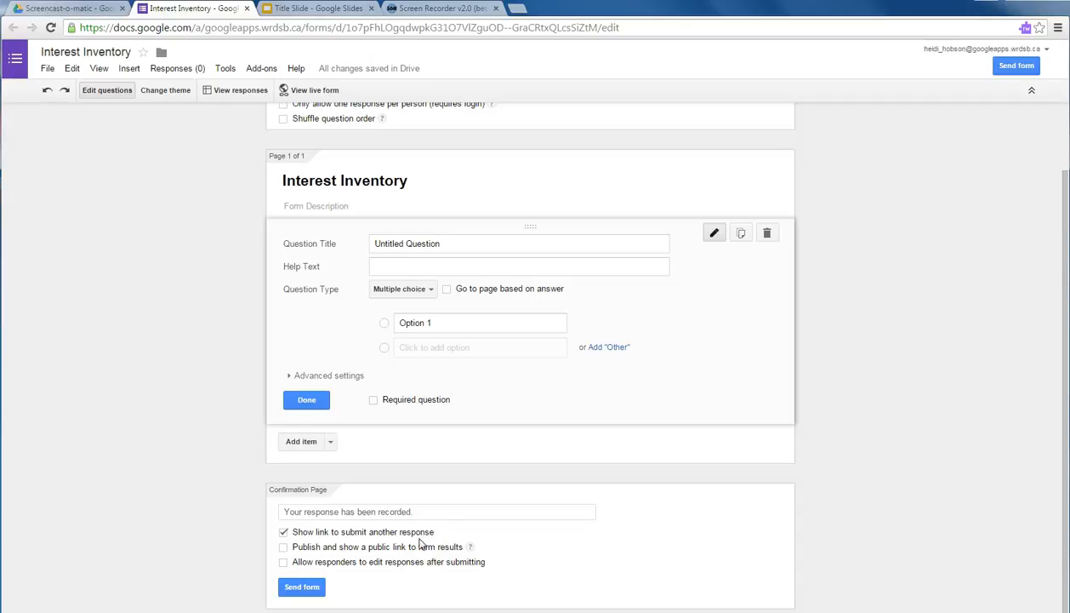
# Hide the submit-another-response link, allow editing responses, and set 'Thank you for sharing your interests today!'.
pyautogui.click(283, 532)
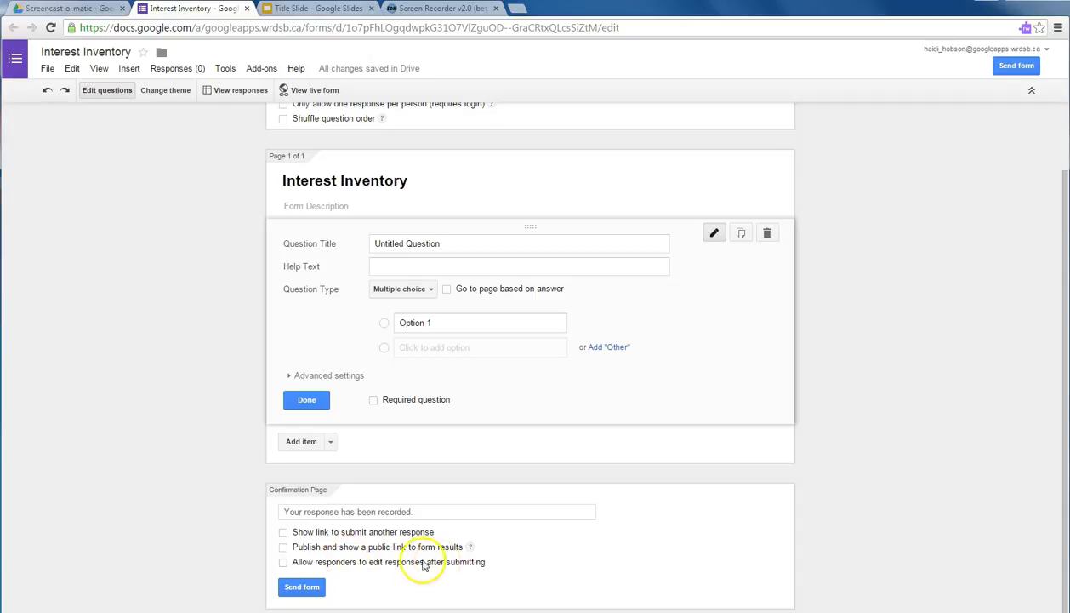
pyautogui.click(283, 562)
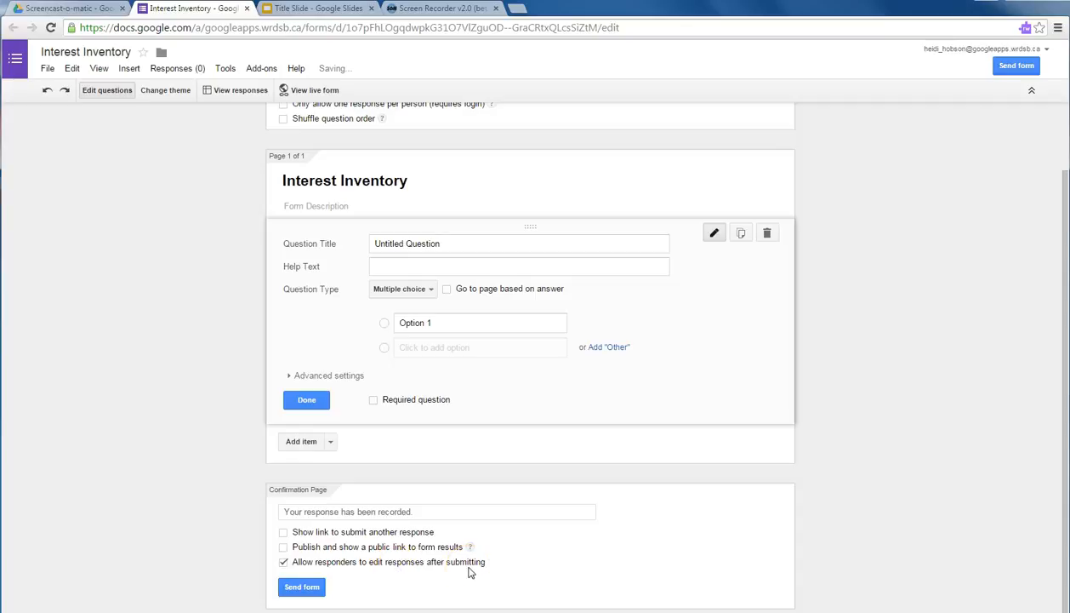
pyautogui.click(367, 510)
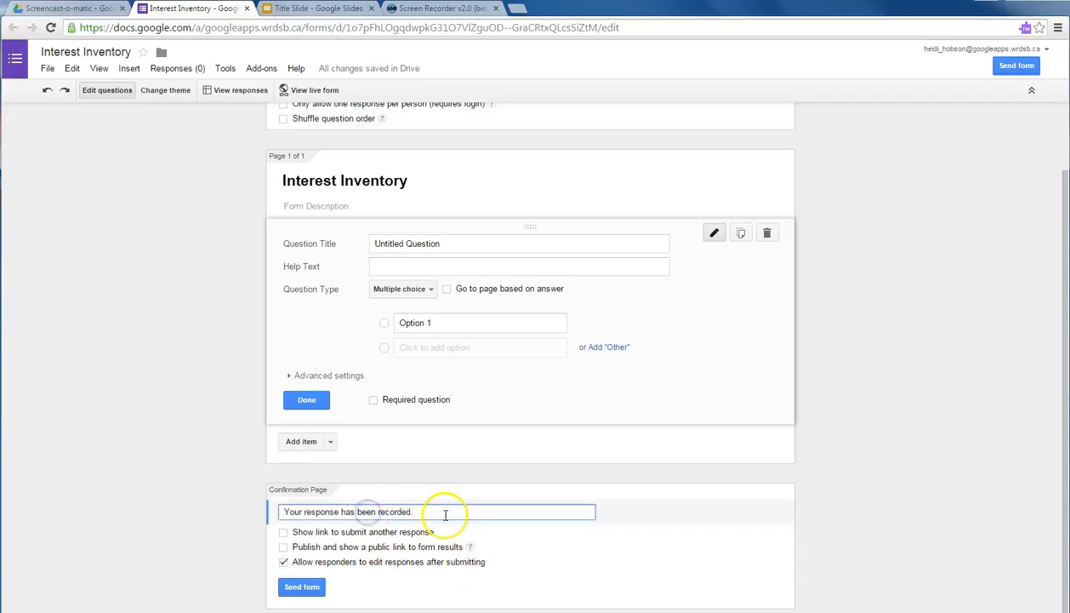
pyautogui.moveTo(443, 513); pyautogui.dragTo(271, 514)
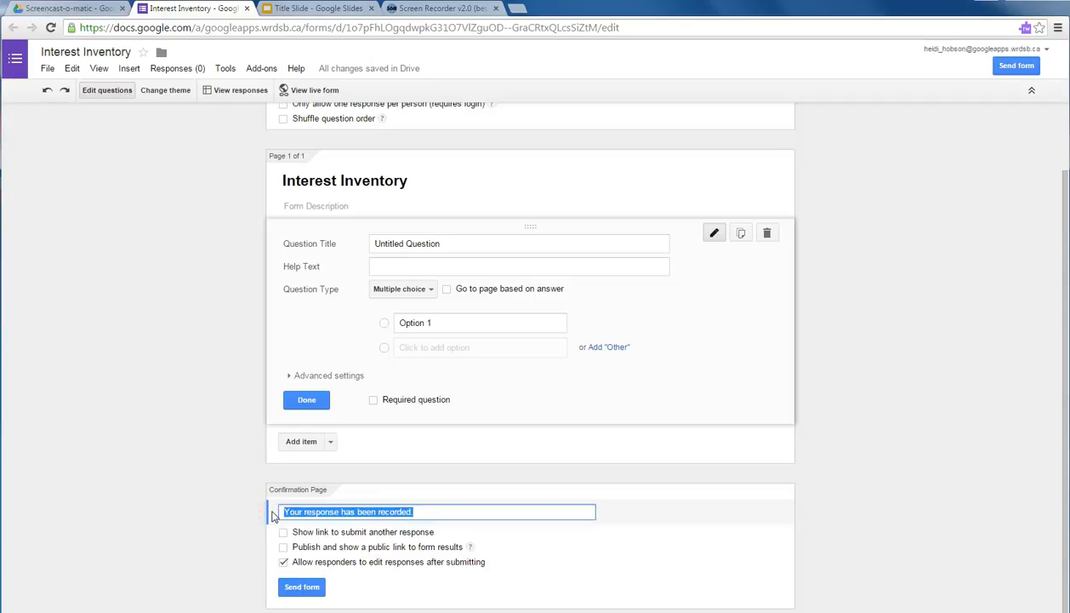
pyautogui.write('Thank you for sharing your interests today!')
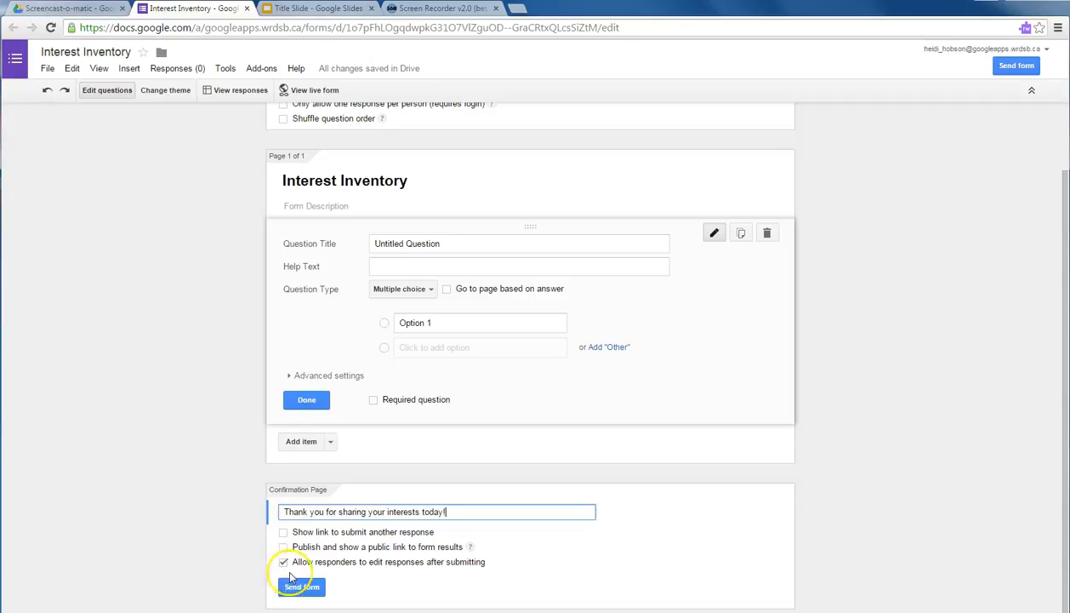
pyautogui.scroll(1, 395, 491)
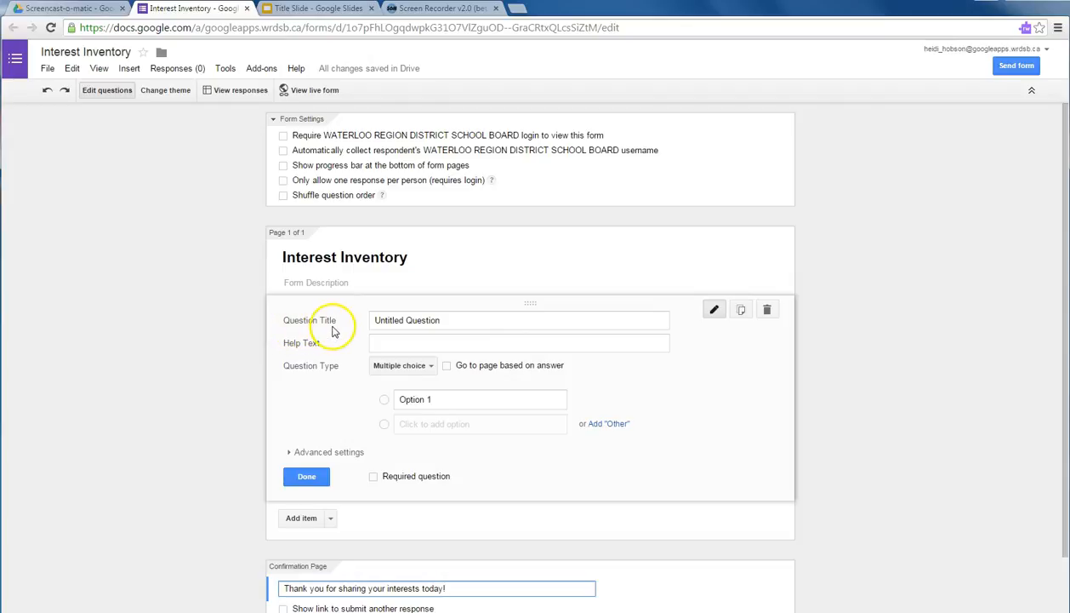
# Title the first question 'Name', make it a required short-text answer, and add another question.
pyautogui.moveTo(442, 320); pyautogui.dragTo(354, 319)
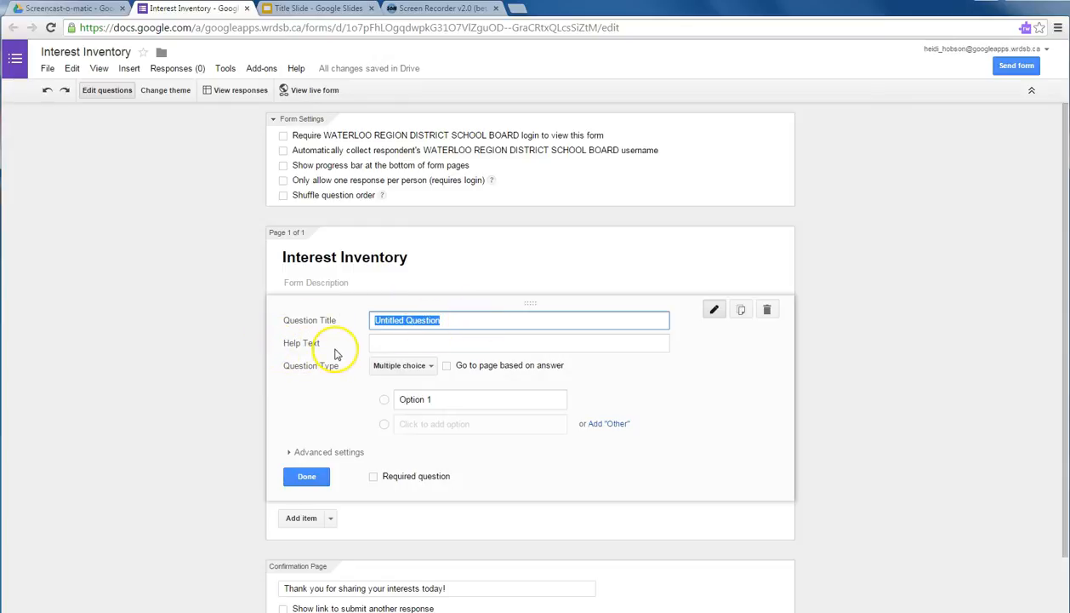
pyautogui.click(432, 368)
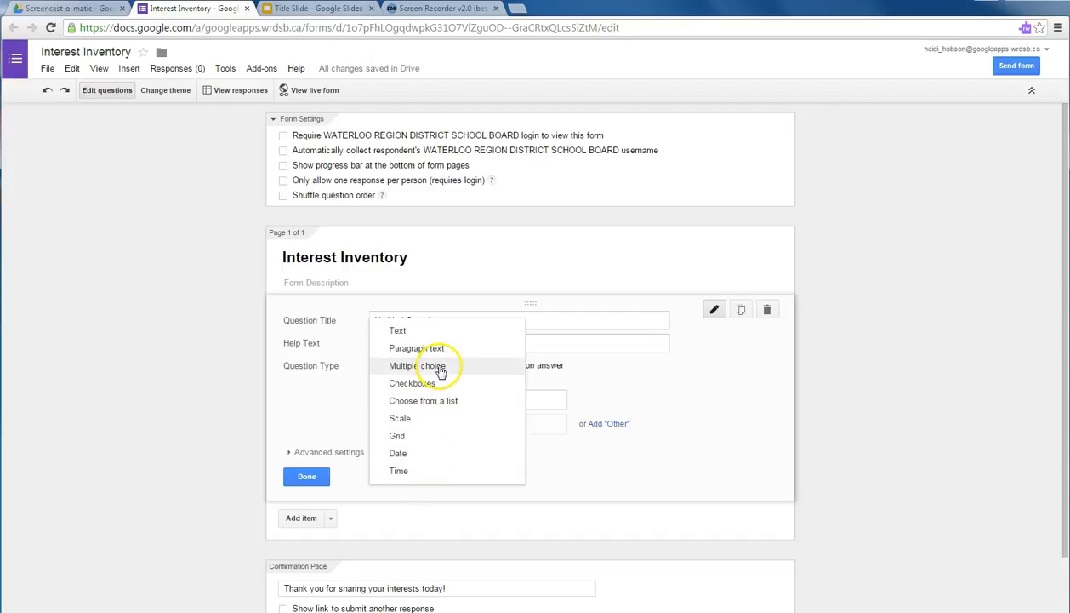
pyautogui.click(430, 366)
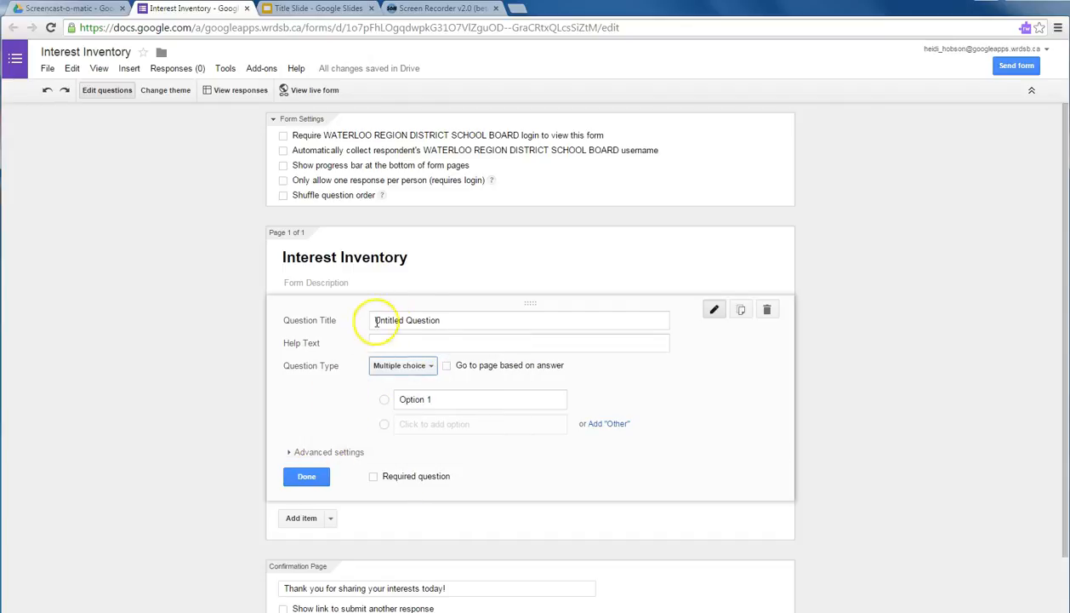
pyautogui.moveTo(442, 316); pyautogui.dragTo(351, 314)
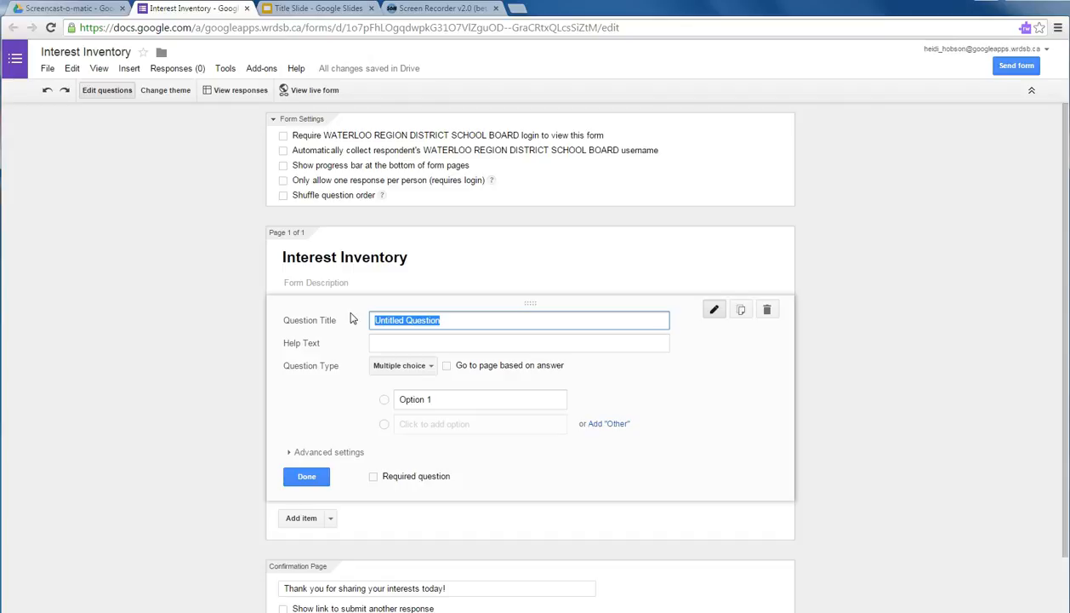
pyautogui.write('Name')
pyautogui.click(412, 366)
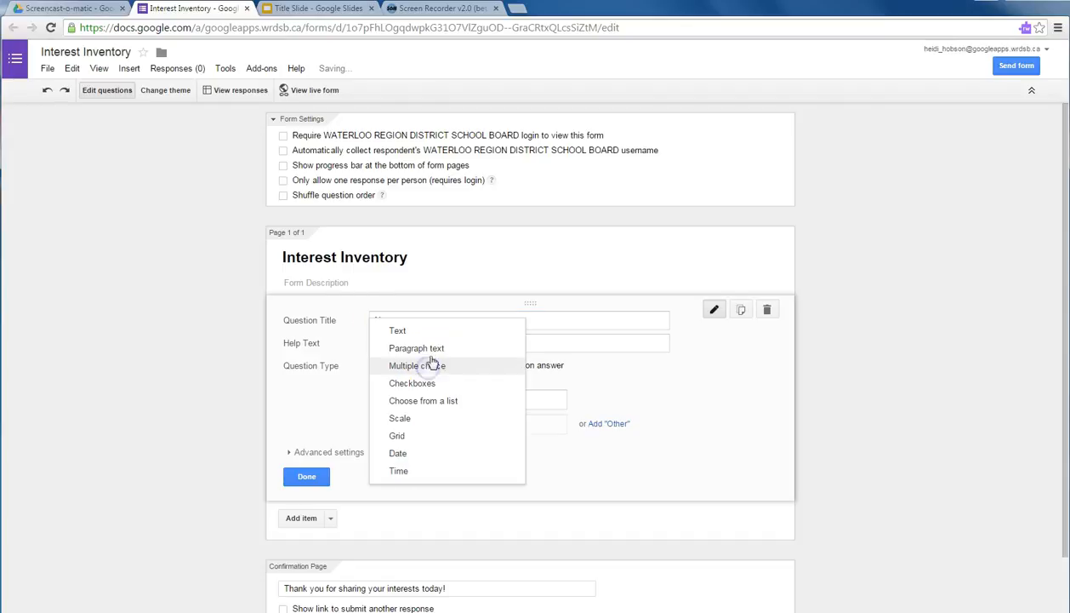
pyautogui.click(436, 330)
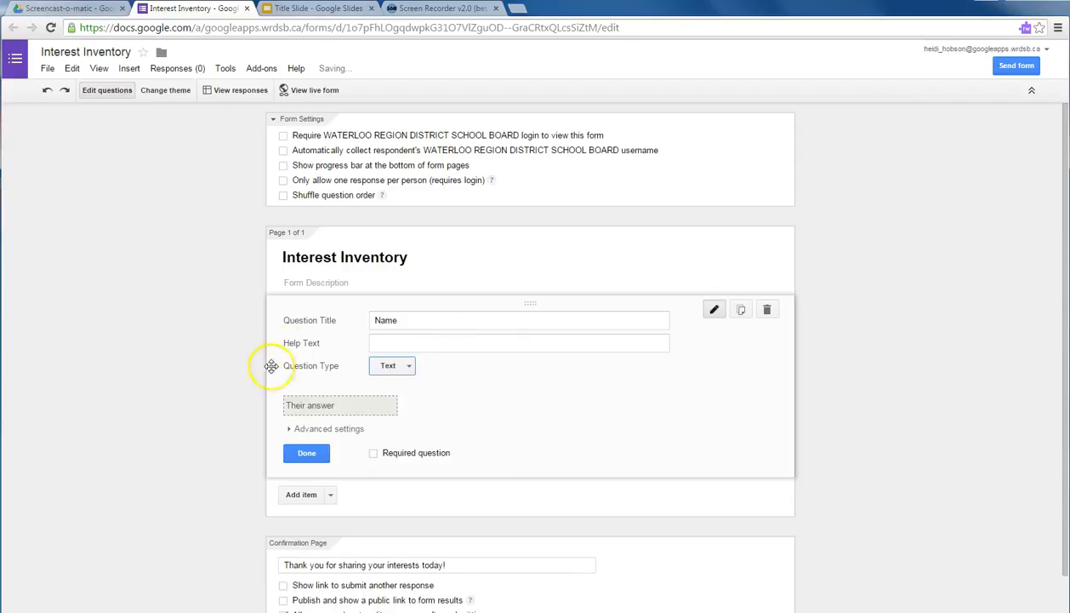
pyautogui.click(374, 455)
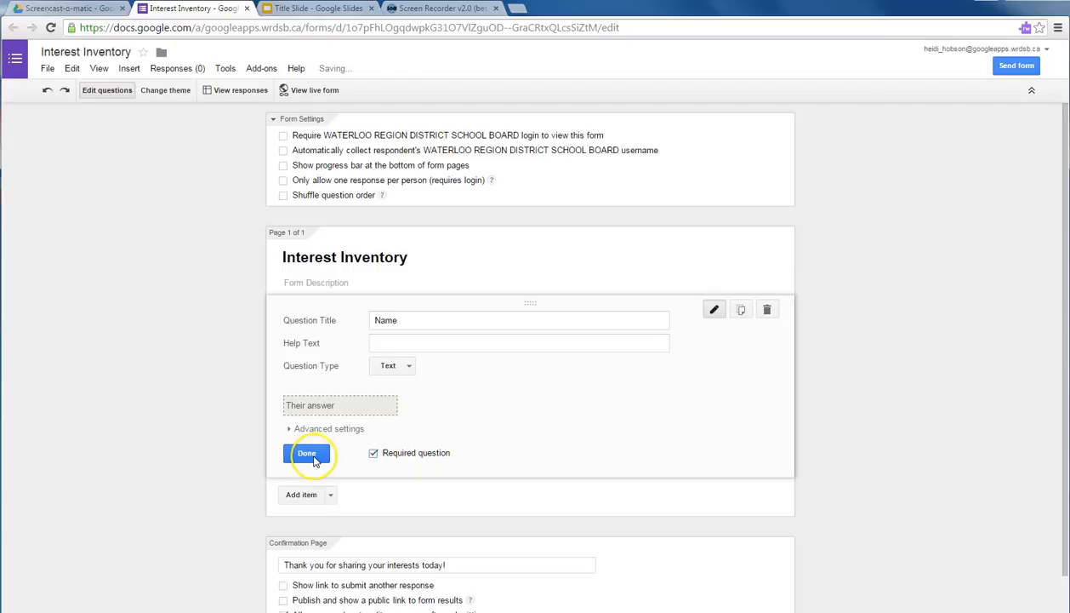
pyautogui.click(307, 454)
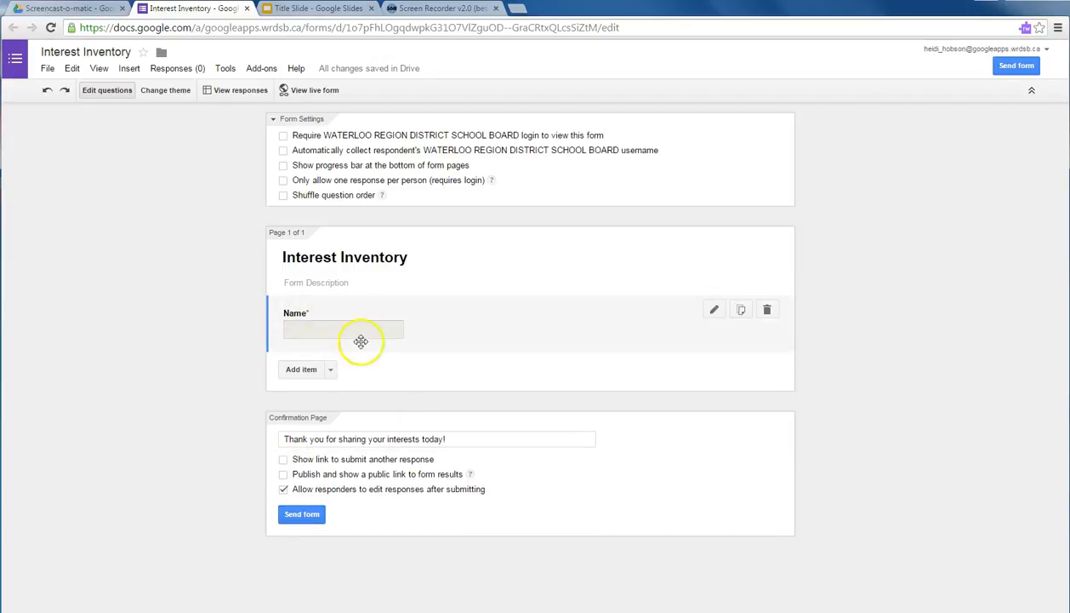
pyautogui.click(300, 371)
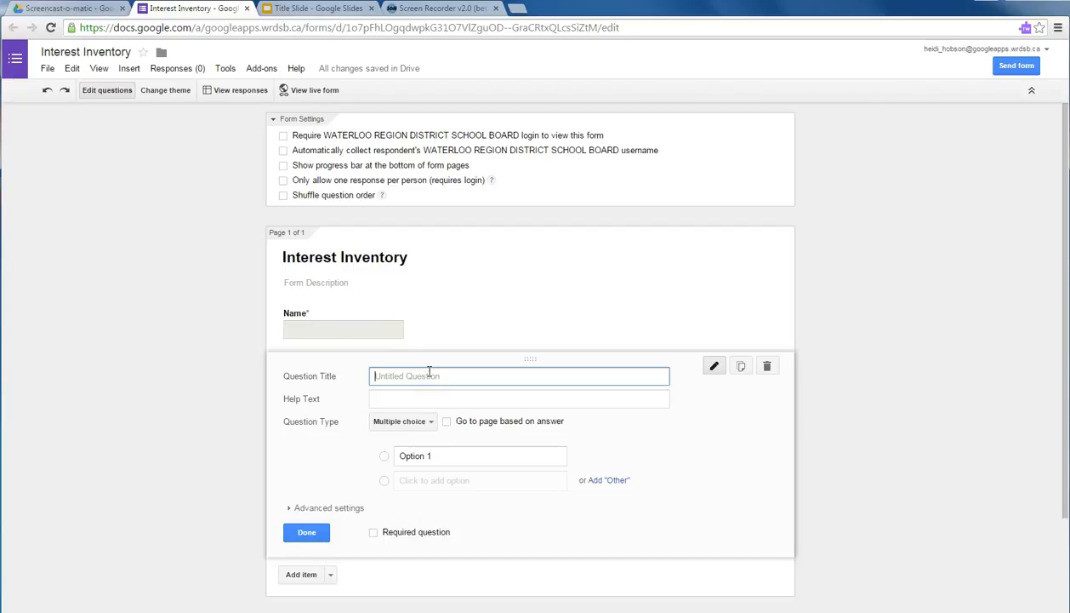
# Add the required text question 'Name a book you read in the last 6 months.' and begin the next title.
pyautogui.write('Nam')
pyautogui.click(422, 420)
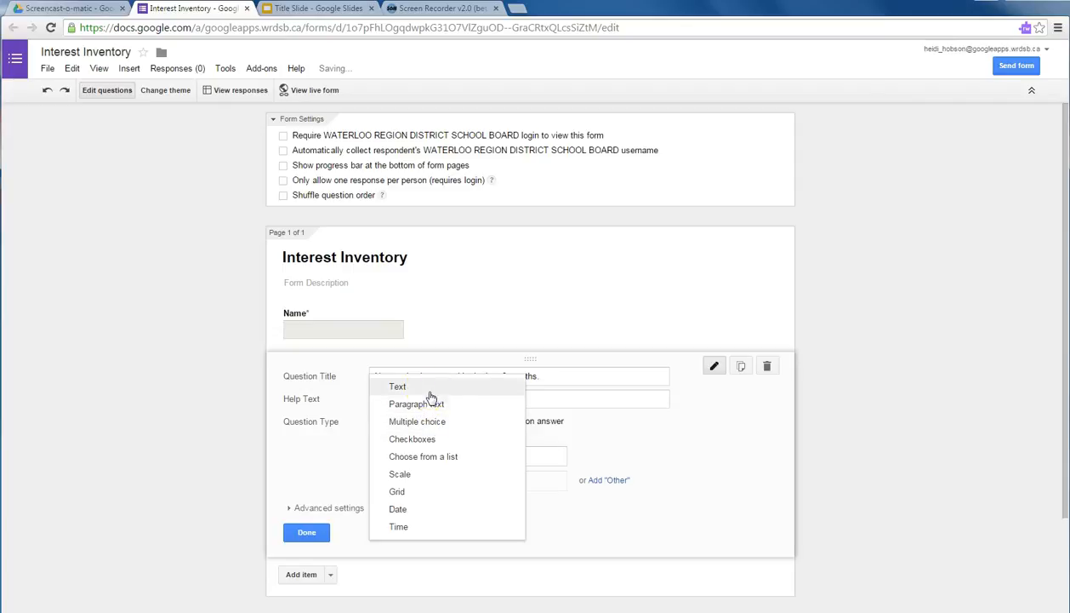
pyautogui.click(431, 388)
pyautogui.click(374, 509)
pyautogui.click(308, 508)
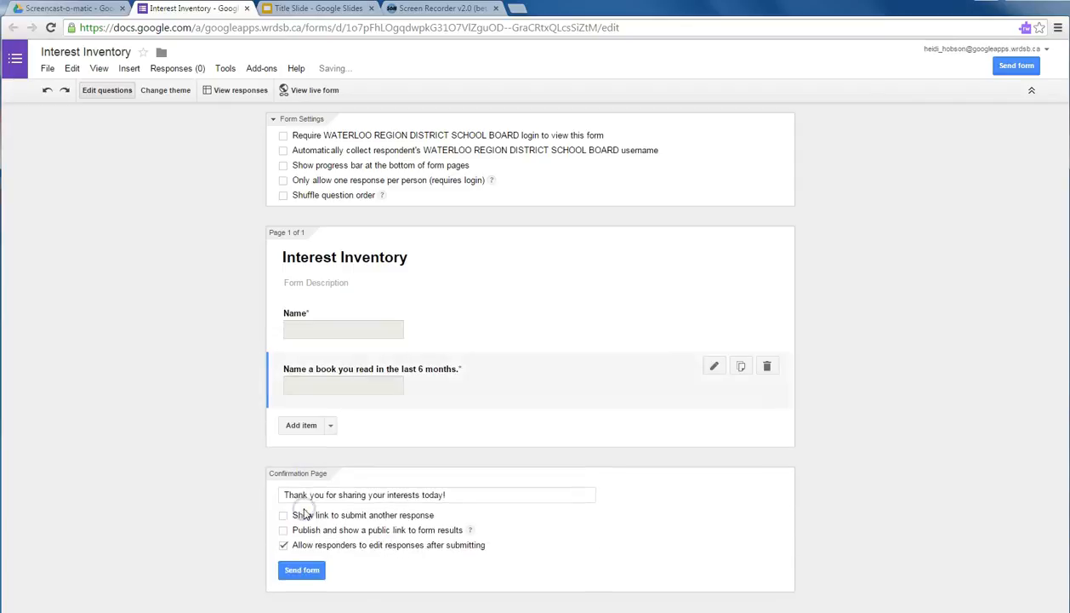
pyautogui.click(301, 425)
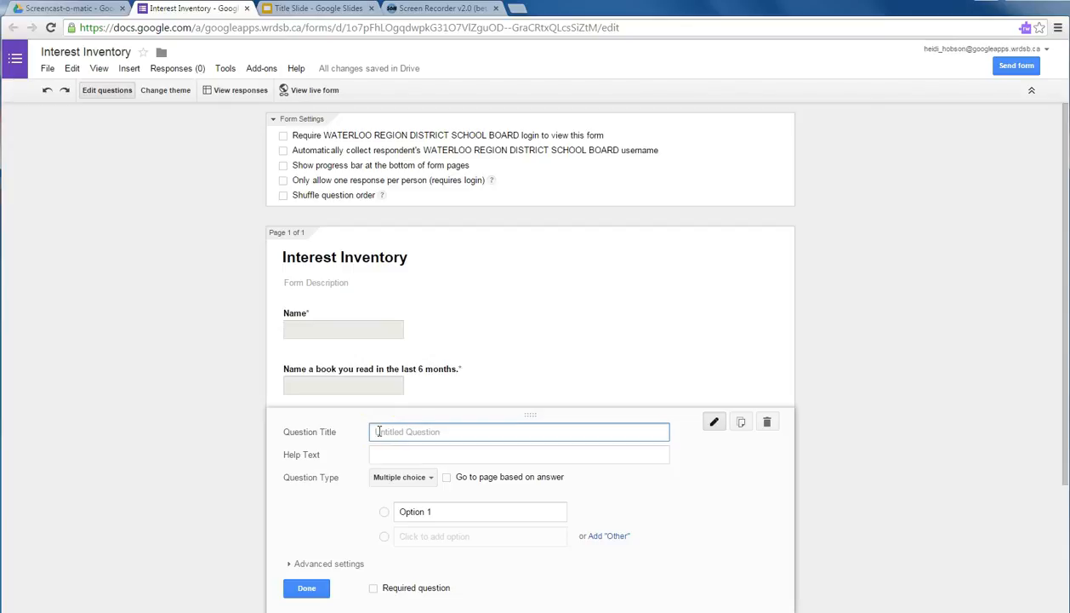
pyautogui.write('R')
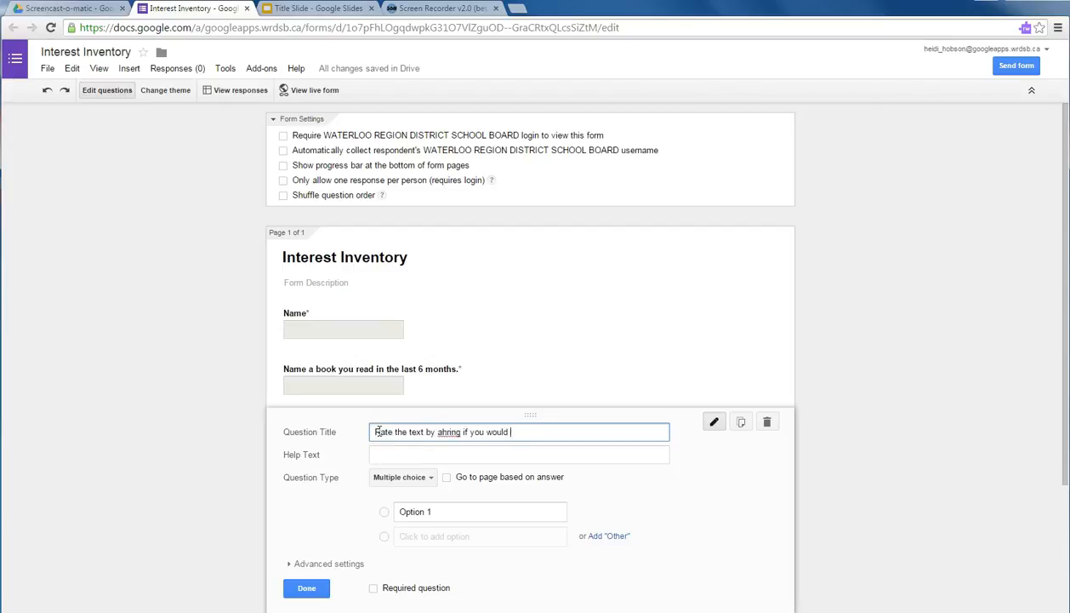
pyautogui.write(' to a friend.')
# Correct the recommendation question's title and make it a 1 to 5 scale.
pyautogui.doubleClick(443, 431)
pyautogui.write('sharing')
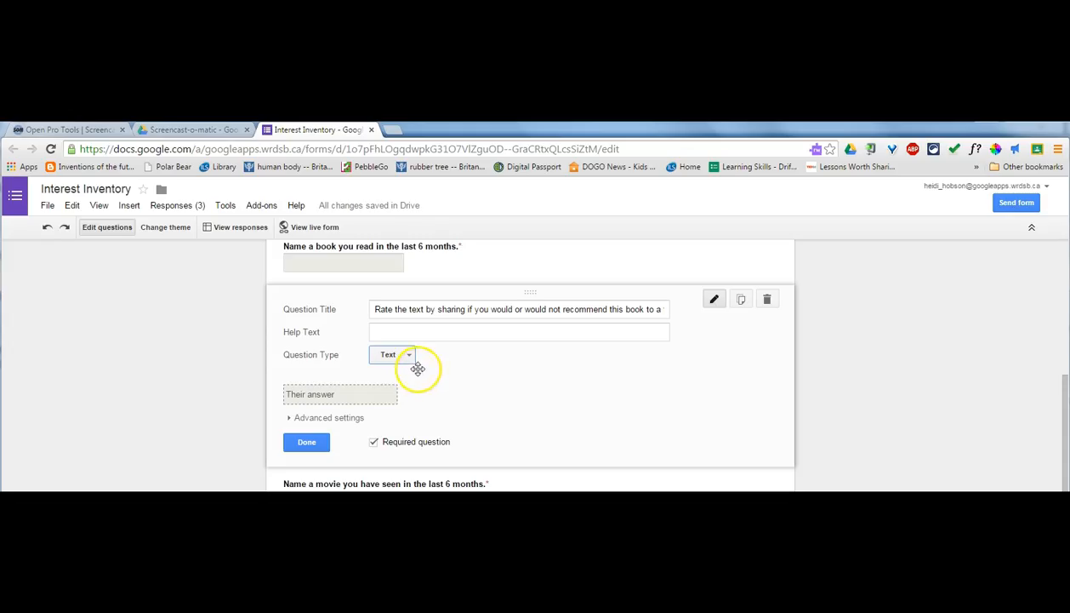
pyautogui.click(409, 355)
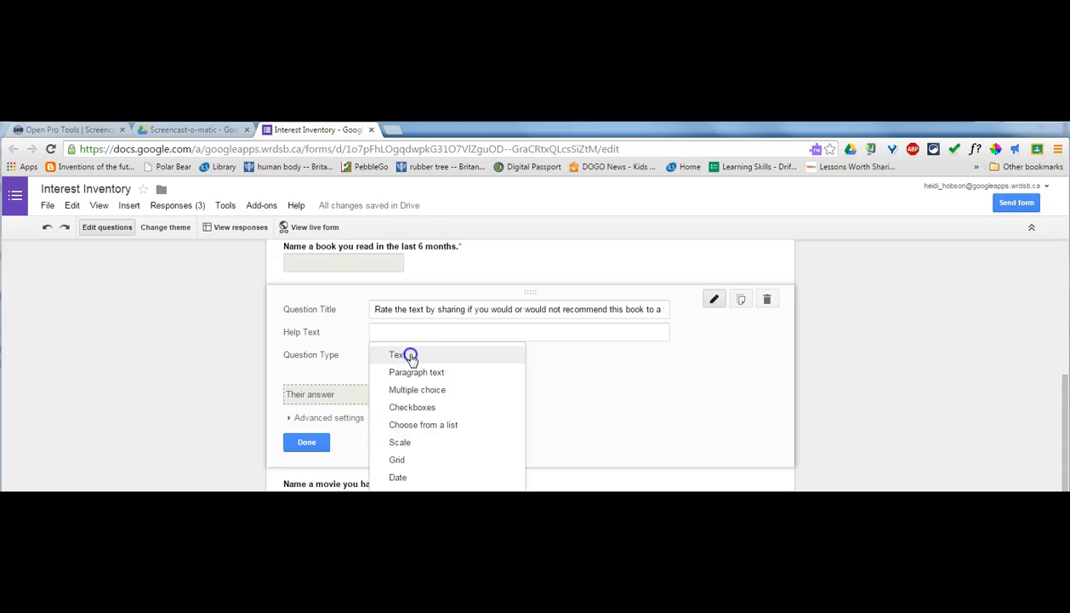
pyautogui.click(405, 442)
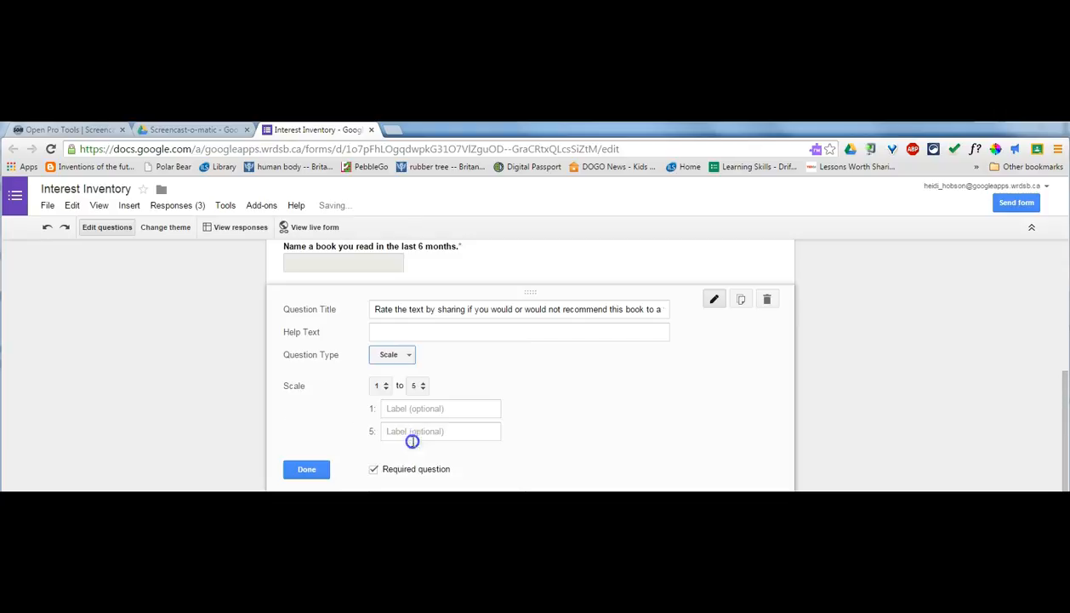
pyautogui.click(422, 387)
pyautogui.click(440, 387)
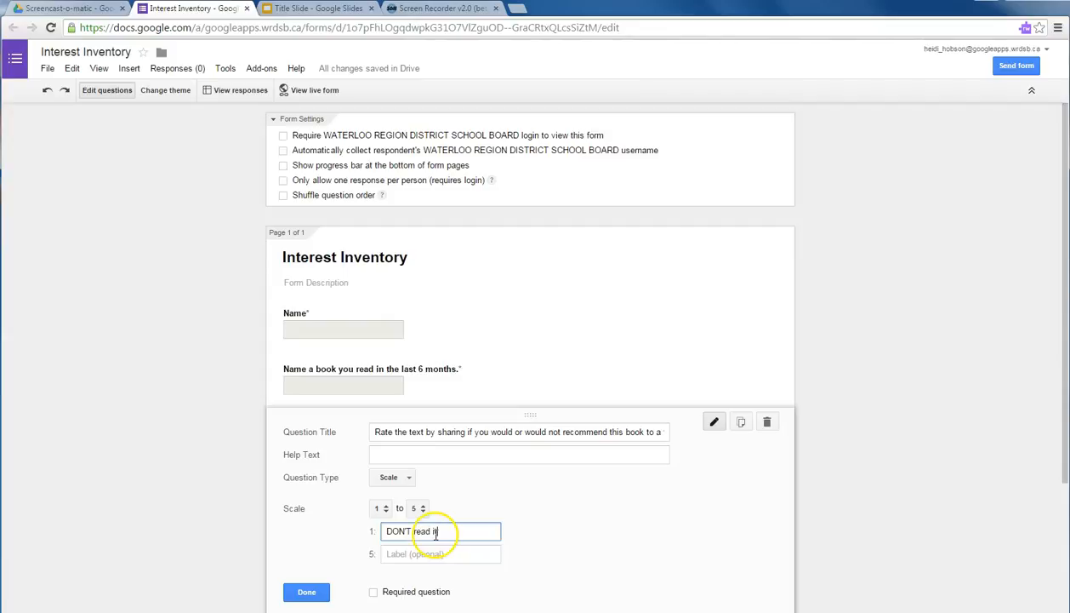
# Label the scale 'DON'T read it!' to 'LOVED it! Read asap!' and make it required.
pyautogui.write('!')
pyautogui.click(409, 553)
pyautogui.write('LOVED it! Read asap!')
pyautogui.click(373, 591)
pyautogui.click(307, 593)
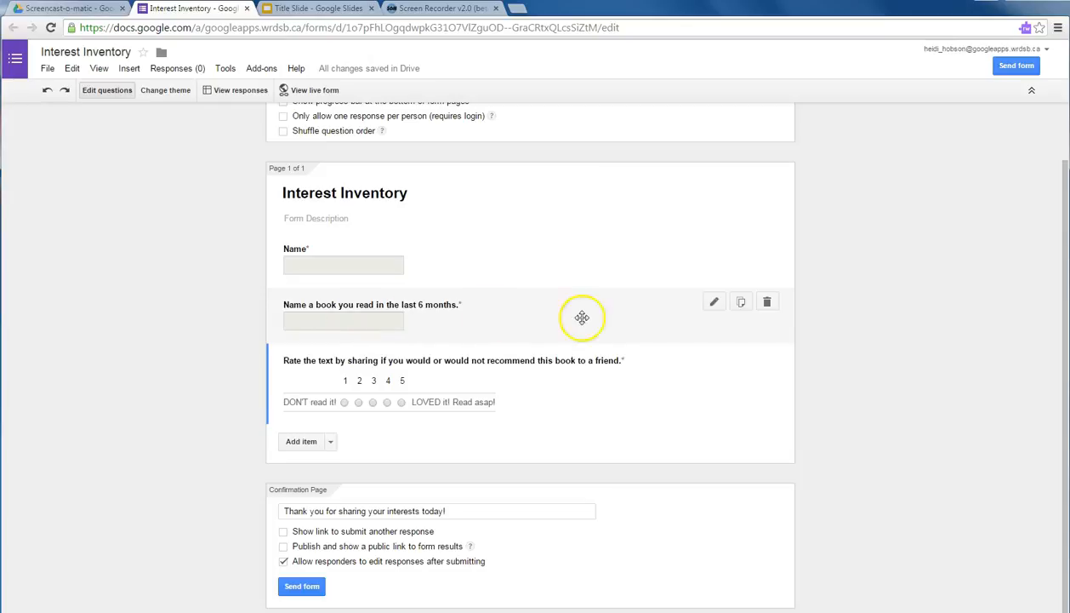
# Copy the book question as 'Name a movie you have seen in the last 6 months.' below the rating.
pyautogui.click(741, 301)
pyautogui.click(406, 368)
pyautogui.click(416, 369)
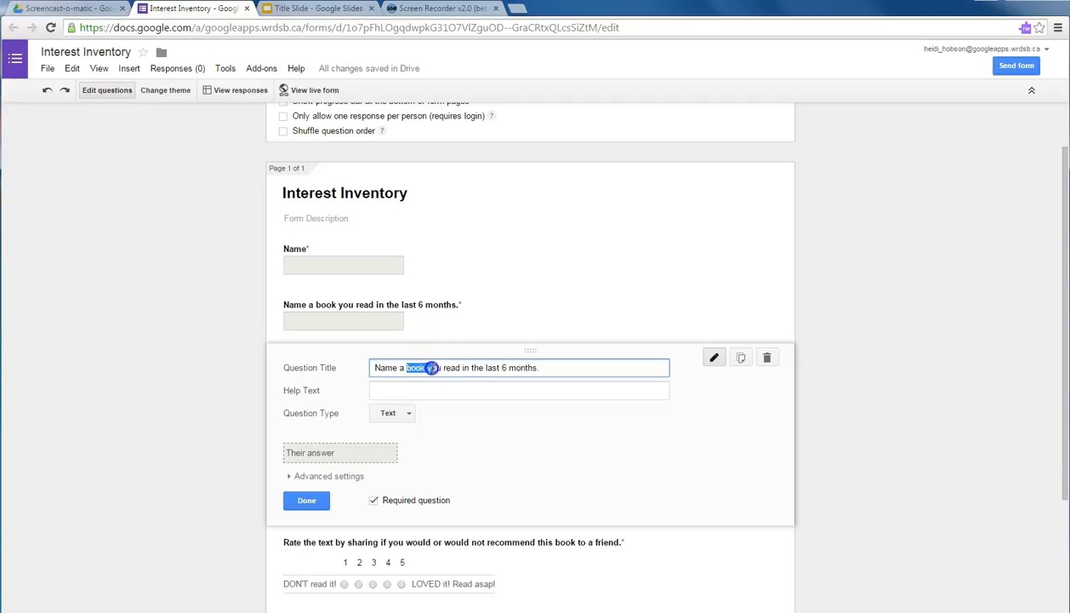
pyautogui.write('movie')
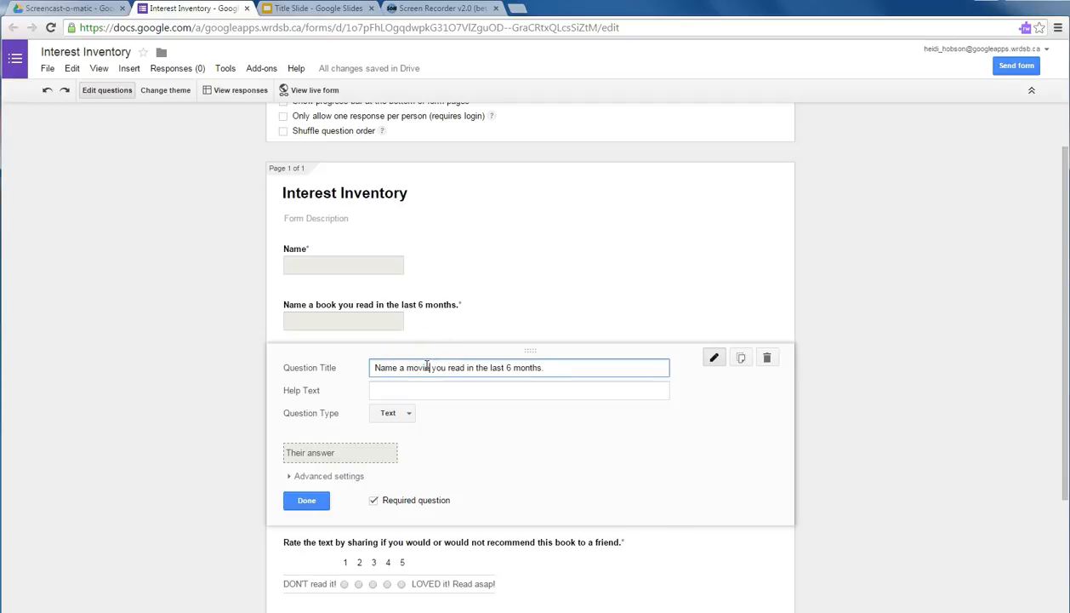
pyautogui.click(447, 367)
pyautogui.write('have seen')
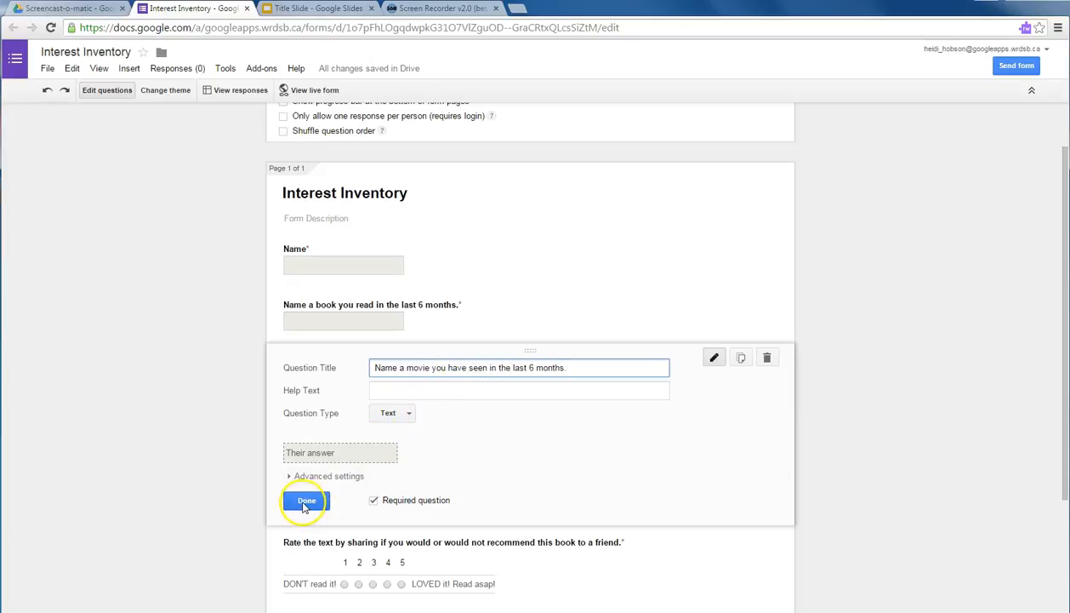
pyautogui.click(305, 501)
pyautogui.moveTo(272, 365); pyautogui.dragTo(274, 445)
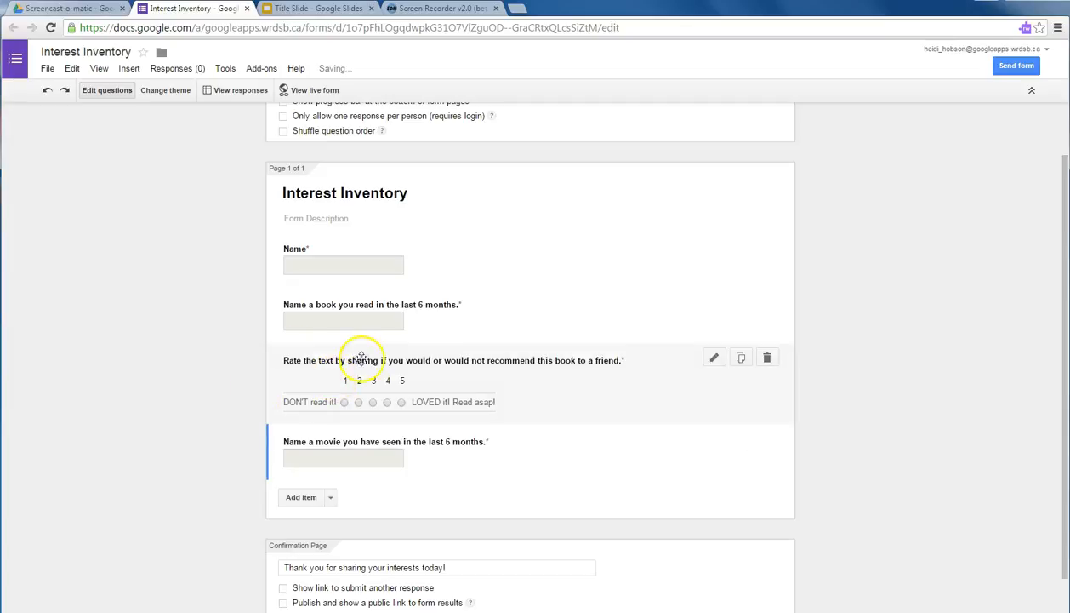
pyautogui.click(742, 358)
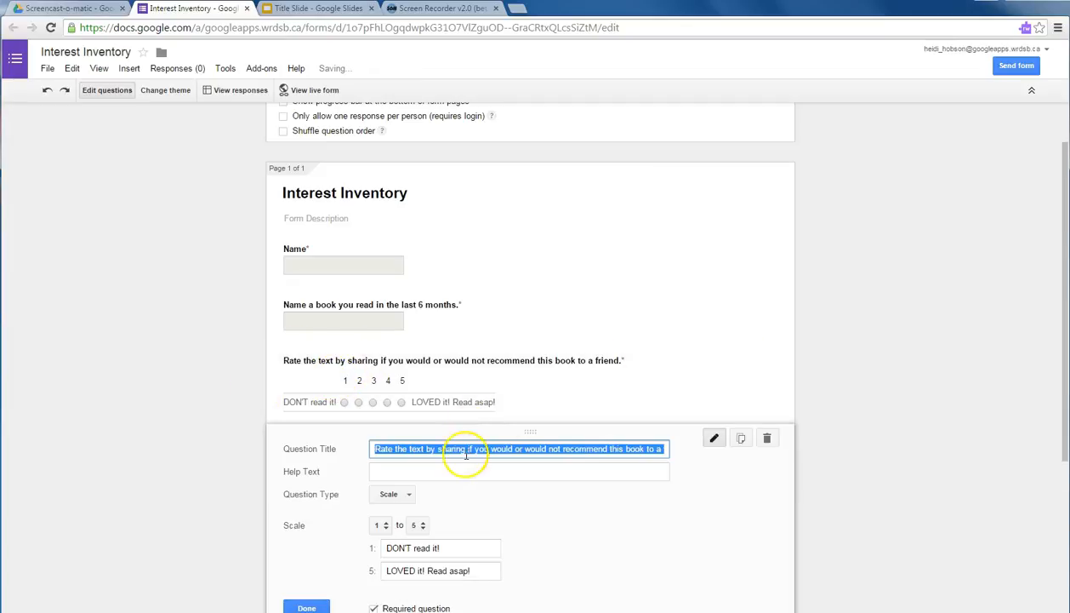
# Turn the copied scale into a movie rating, 'DON'T see it!' to 'LOVED it! Watch it asap!', after the movie question.
pyautogui.click(466, 452)
pyautogui.click(413, 449)
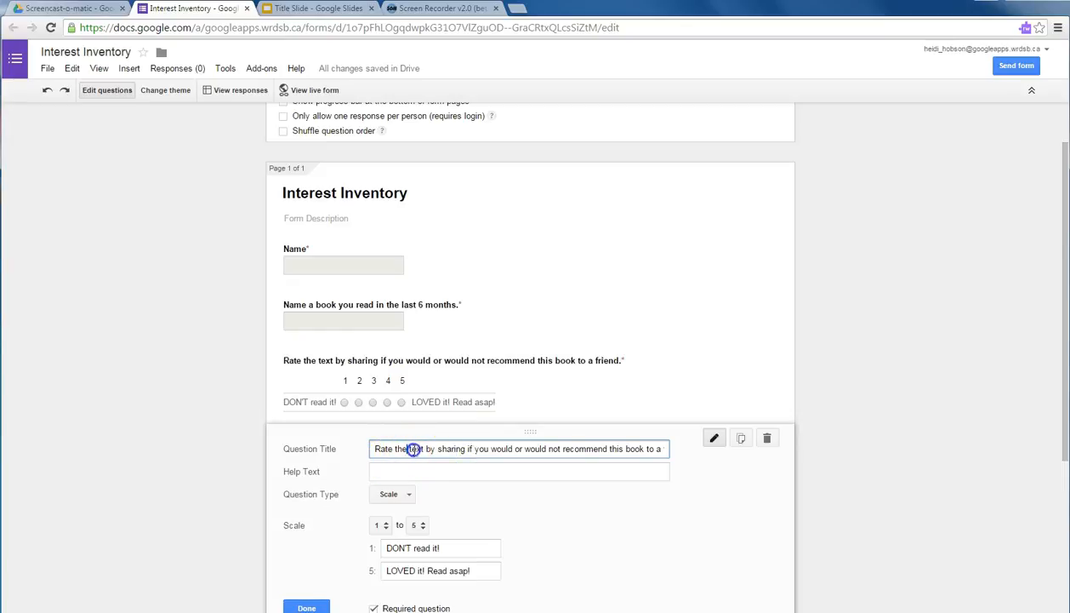
pyautogui.write('movie')
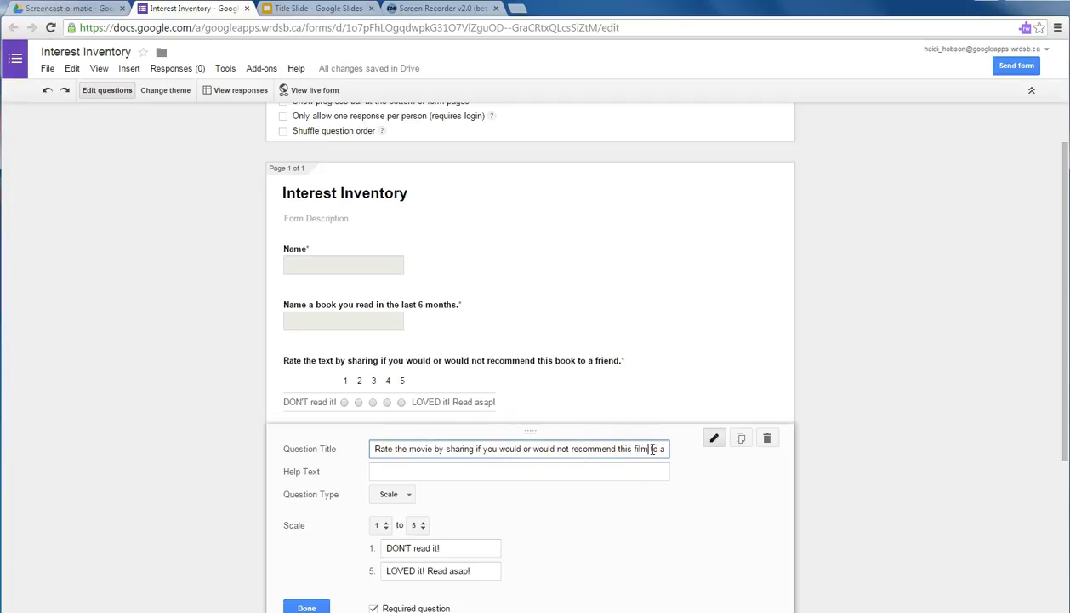
pyautogui.doubleClick(421, 549)
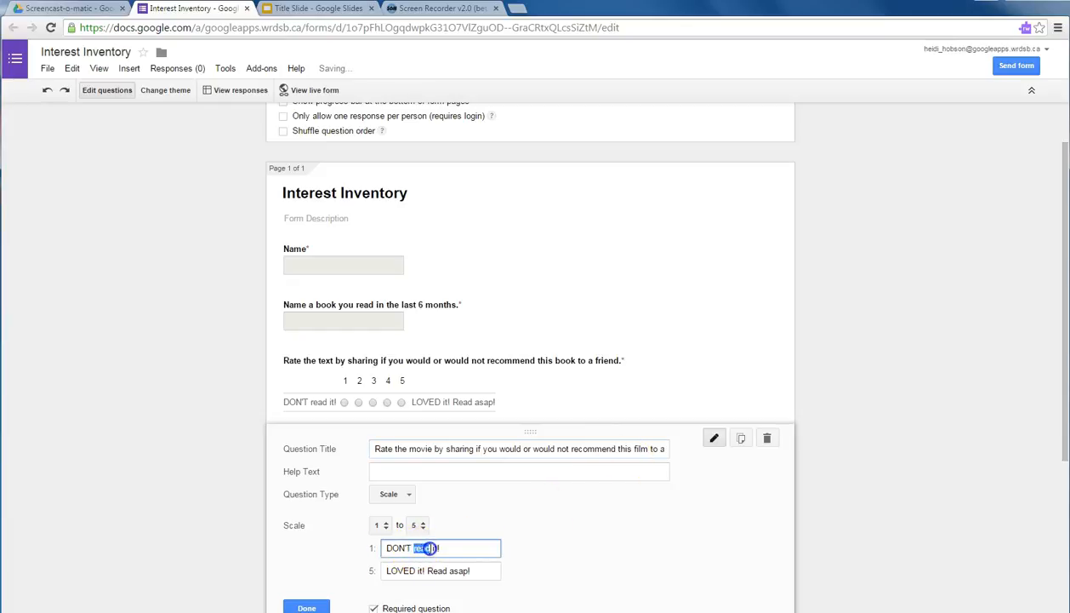
pyautogui.write('see')
pyautogui.click(427, 571)
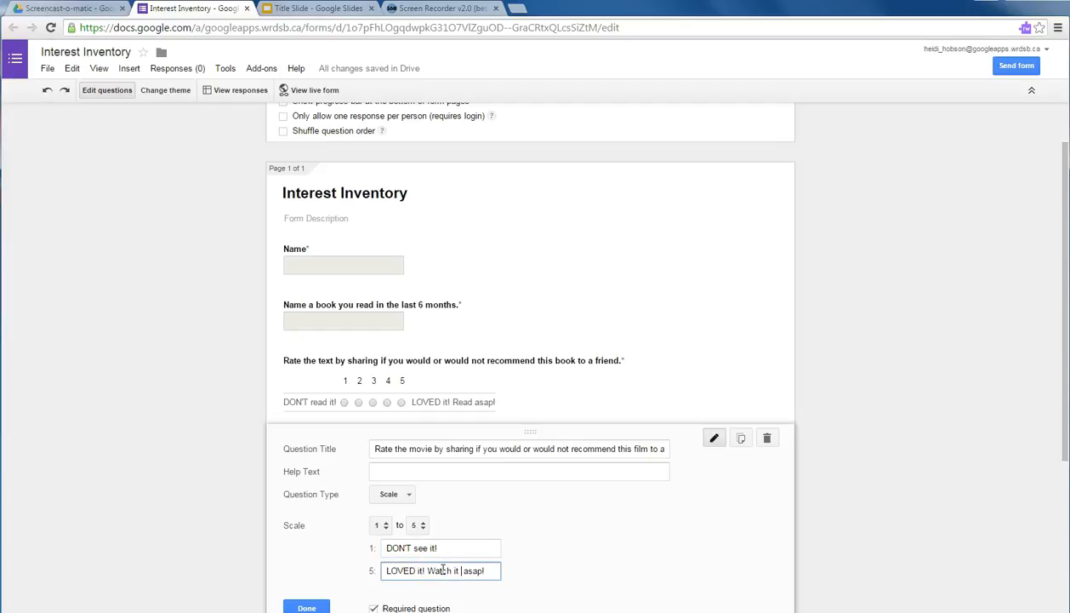
pyautogui.write('Watch it')
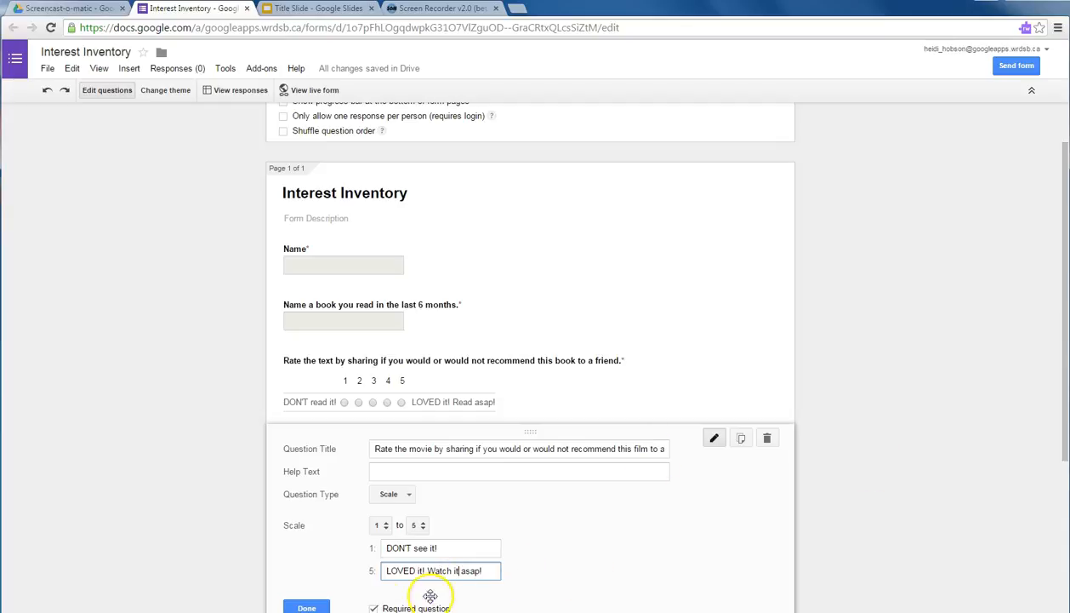
pyautogui.click(308, 606)
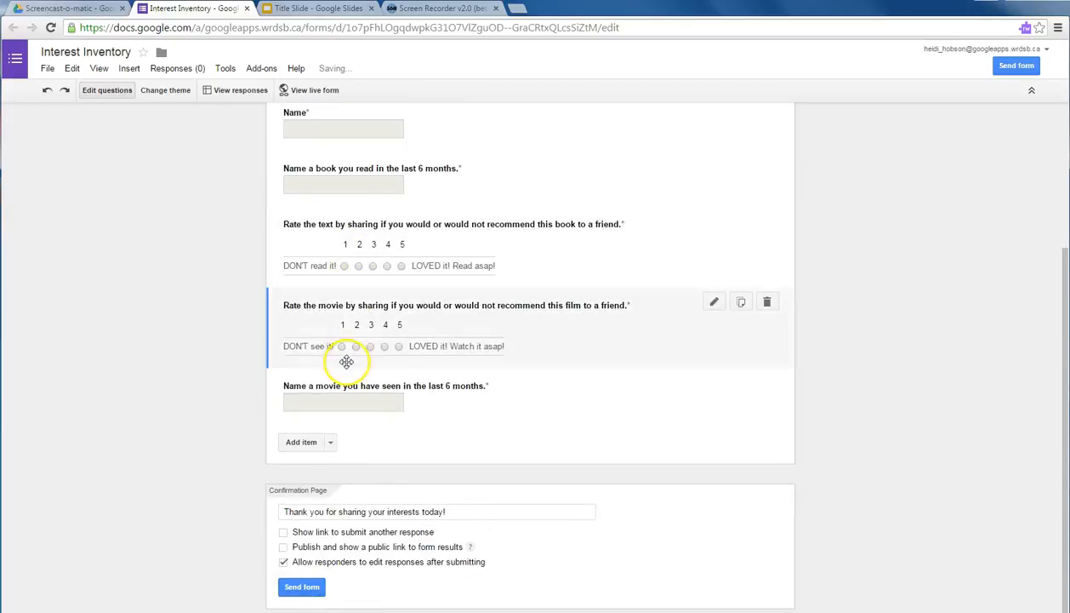
pyautogui.moveTo(340, 320); pyautogui.dragTo(334, 455)
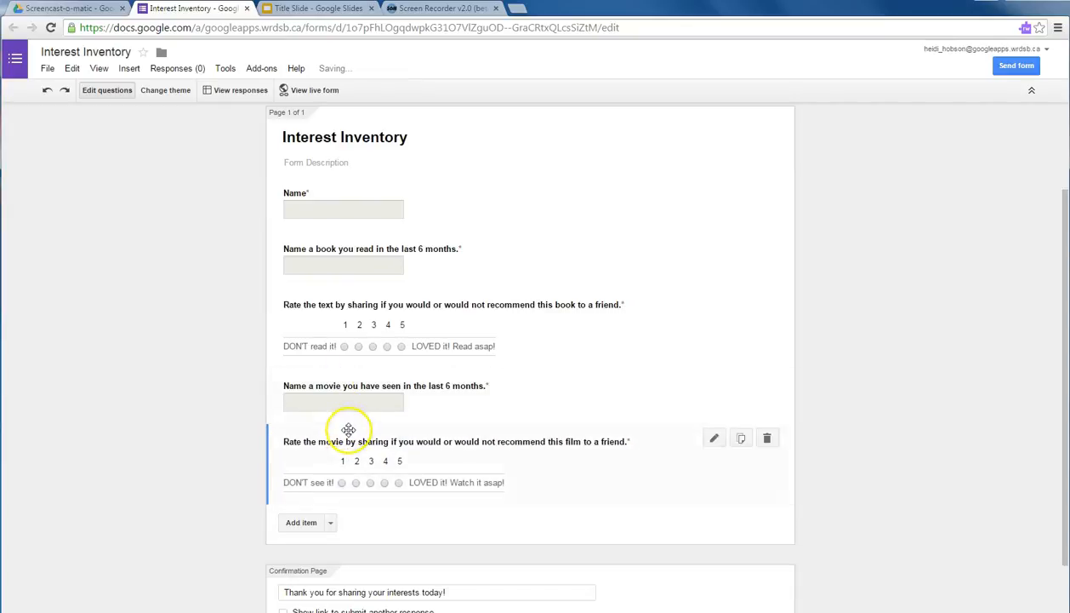
# Copy the movie question as 'Name a place you have visited in the last 6 months.' below the movie rating.
pyautogui.scroll(-1, 408, 451)
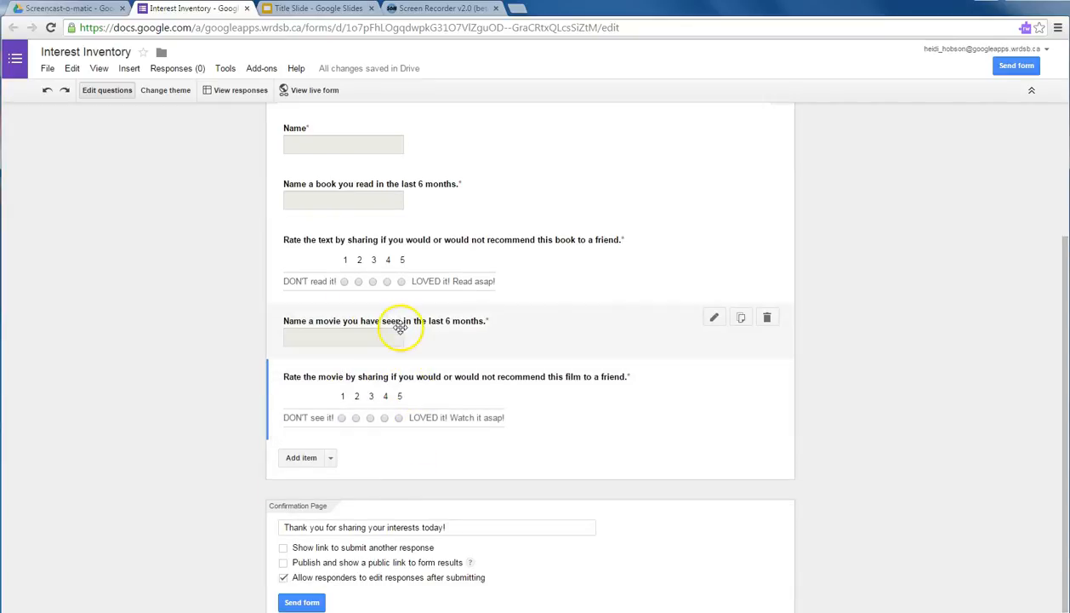
pyautogui.click(741, 319)
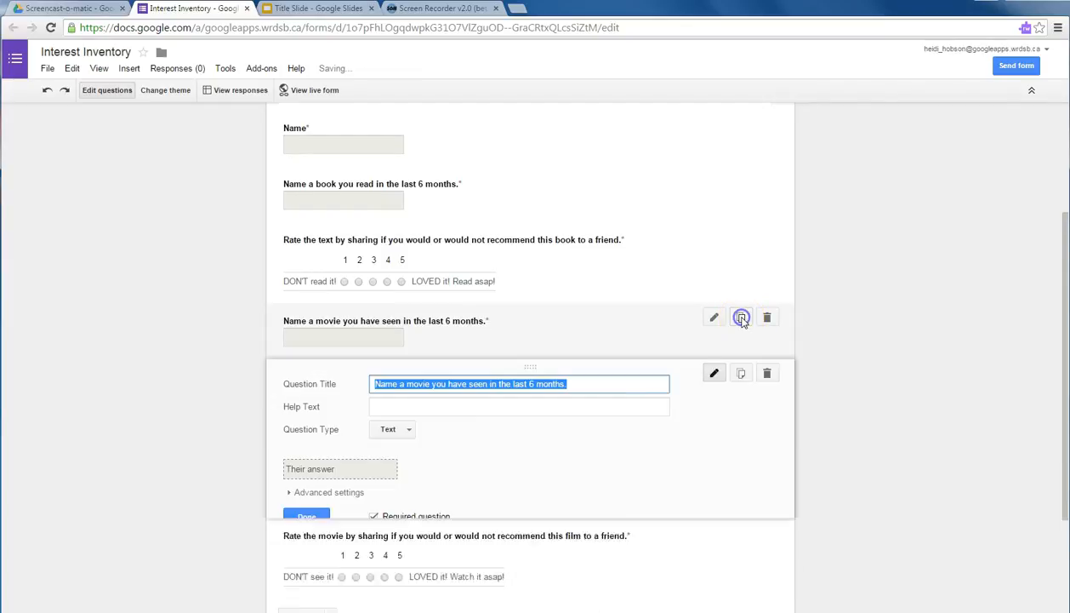
pyautogui.click(411, 385)
pyautogui.moveTo(406, 385); pyautogui.dragTo(425, 385)
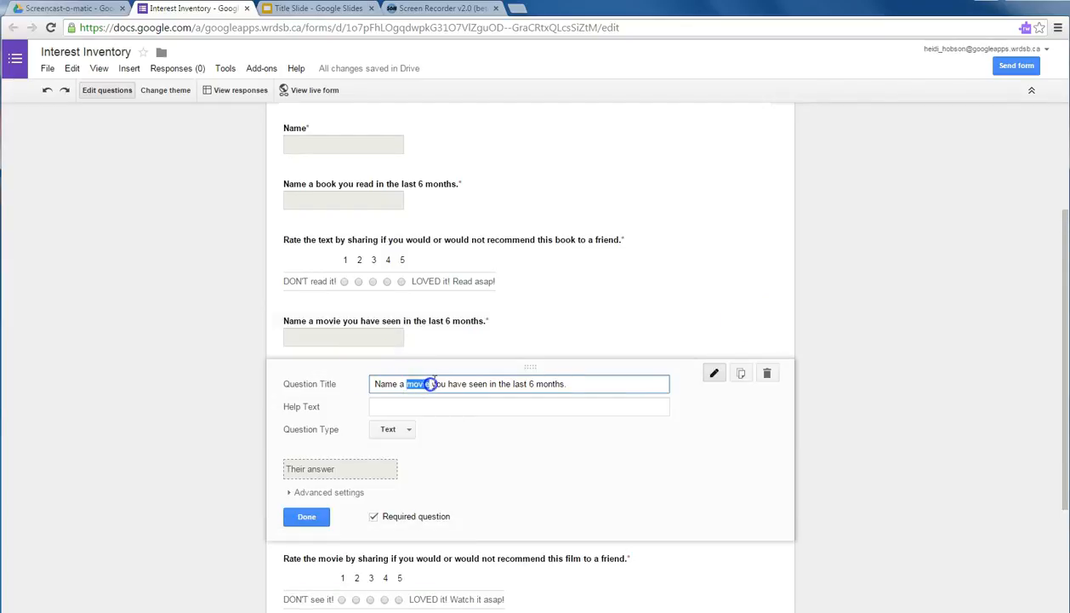
pyautogui.write('place you ha')
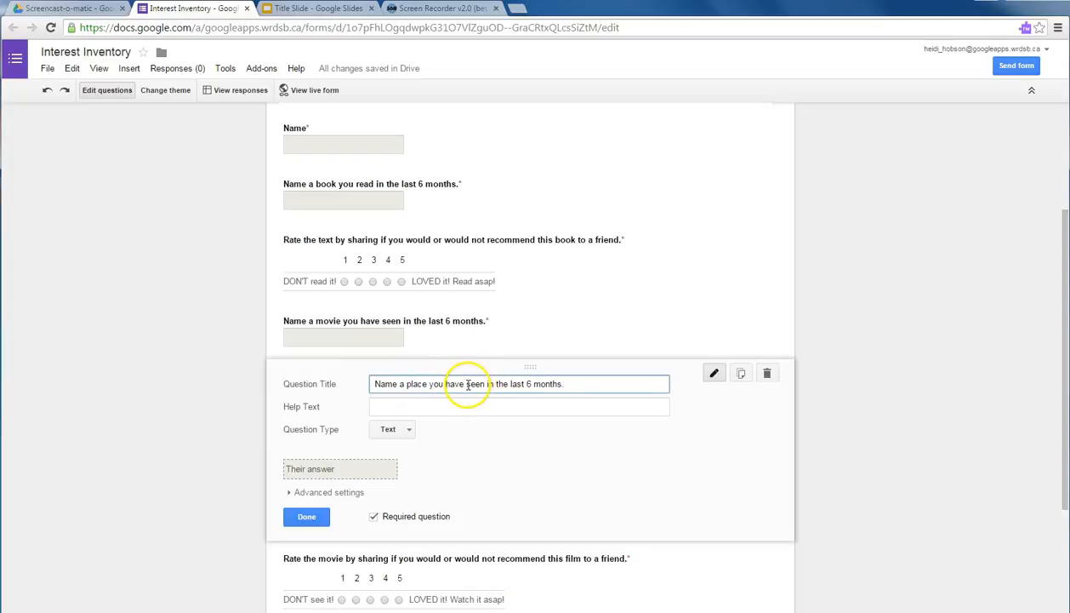
pyautogui.write('ve visited')
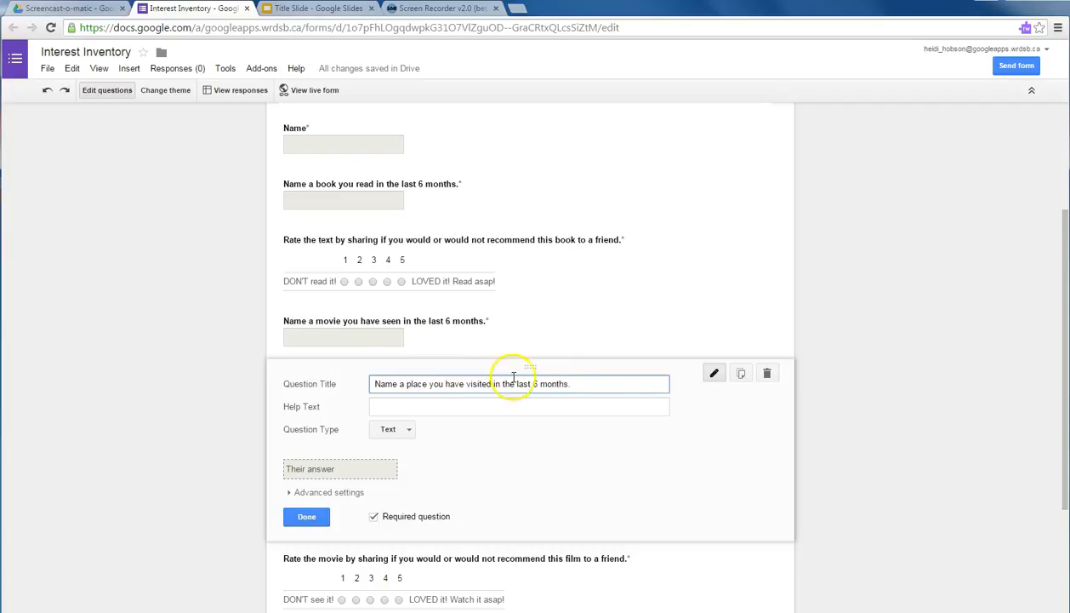
pyautogui.click(306, 516)
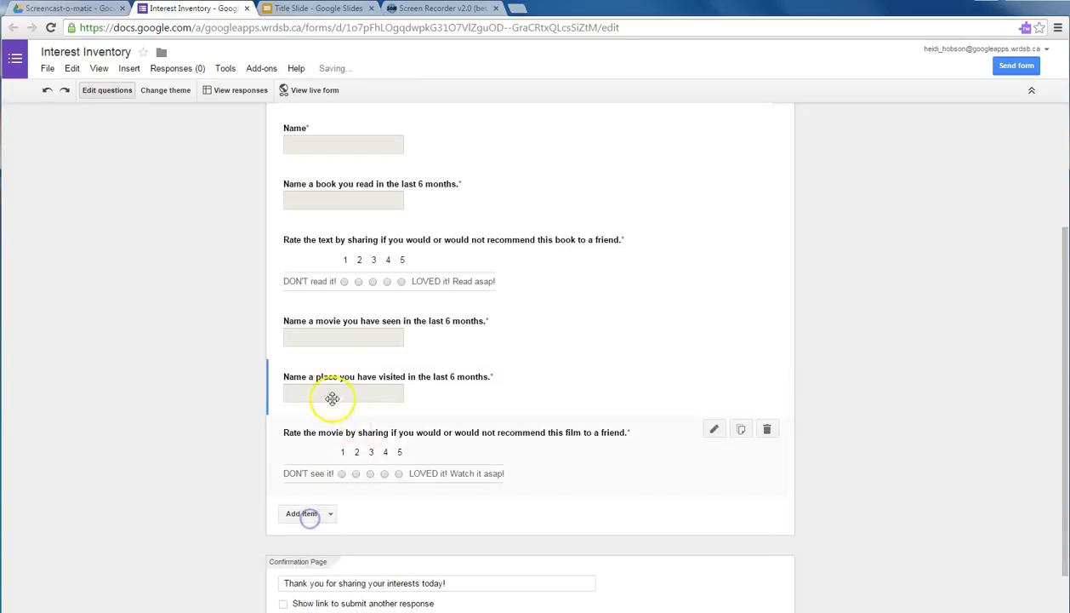
pyautogui.moveTo(270, 376); pyautogui.dragTo(278, 451)
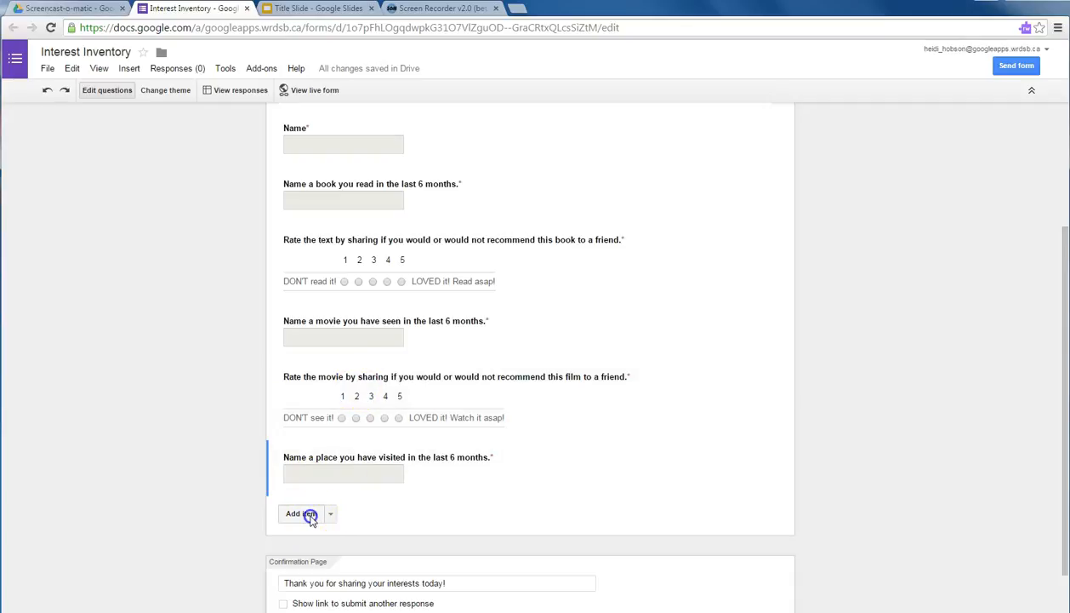
# Add a checkboxes question with options Educational, Entertaining and Important to my family/friends.
pyautogui.click(308, 514)
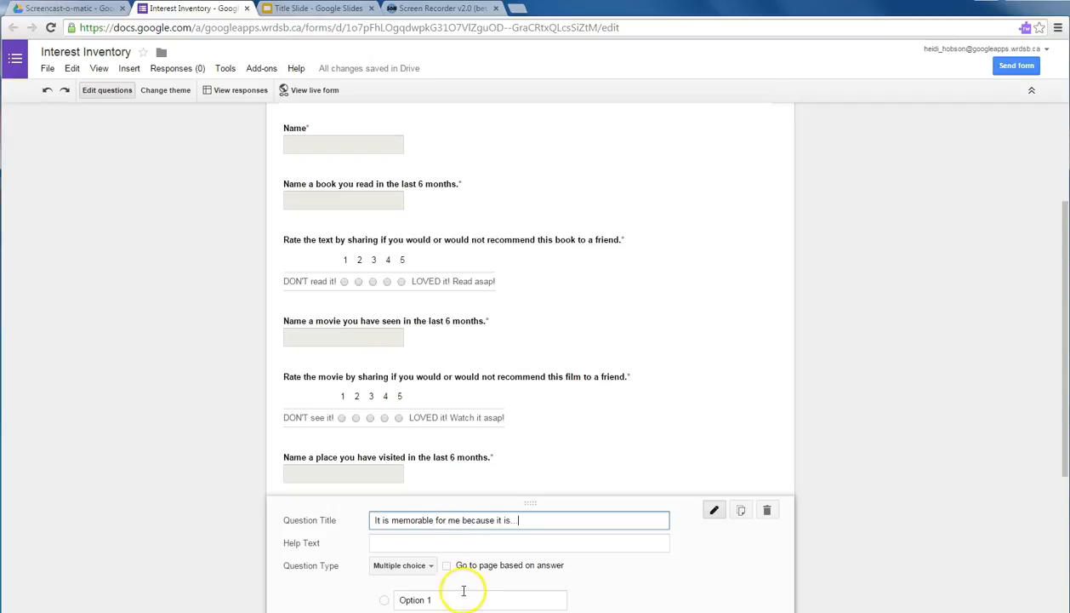
pyautogui.scroll(-2, 463, 589)
pyautogui.click(400, 370)
pyautogui.click(408, 390)
pyautogui.write('Education')
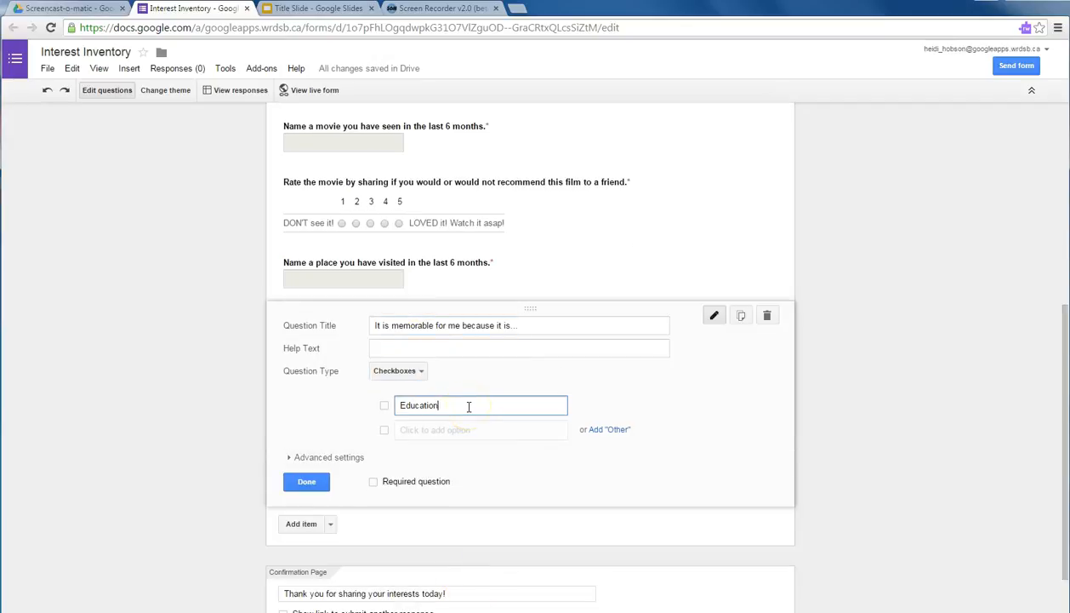
pyautogui.write('al')
pyautogui.press('Return')
pyautogui.write('Entertaining')
pyautogui.press('Return')
pyautogui.write('Important to my family/friends')
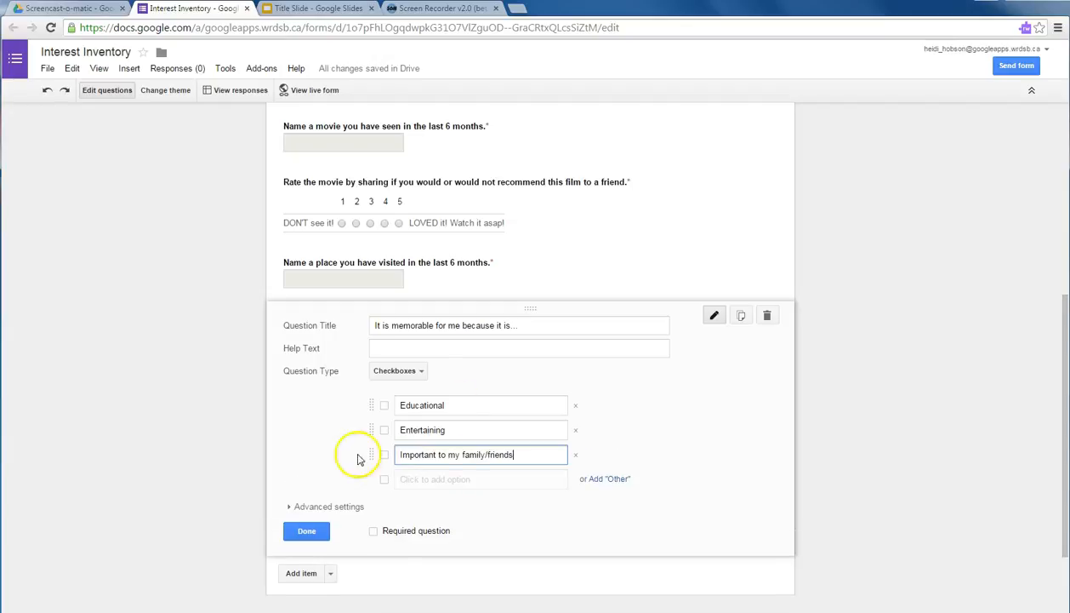
# Give the checkbox question the help text 'Check all that apply.' and make it required.
pyautogui.click(413, 346)
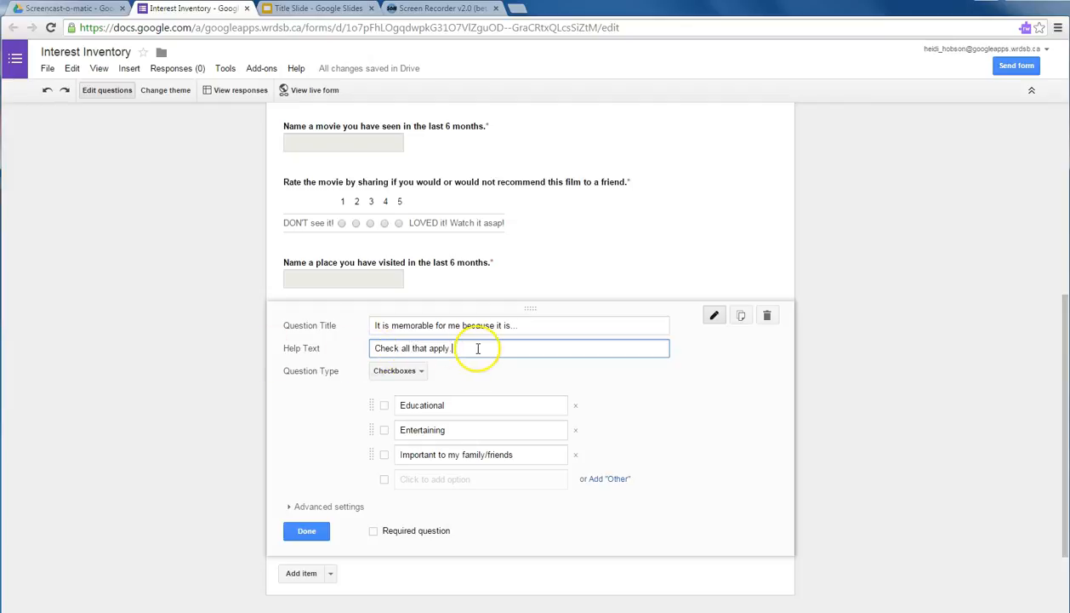
pyautogui.click(372, 531)
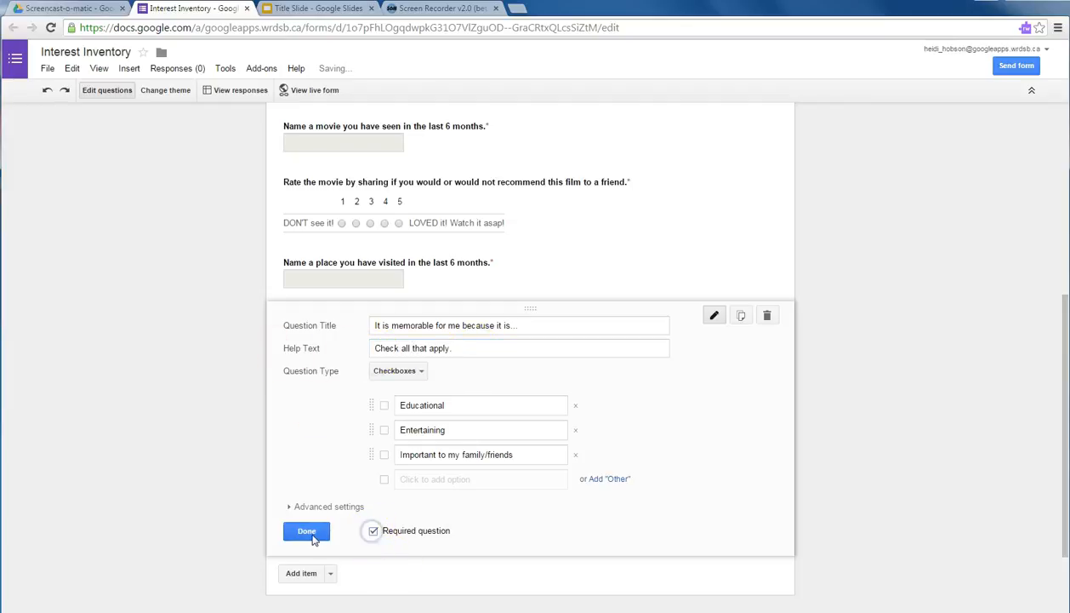
pyautogui.click(311, 536)
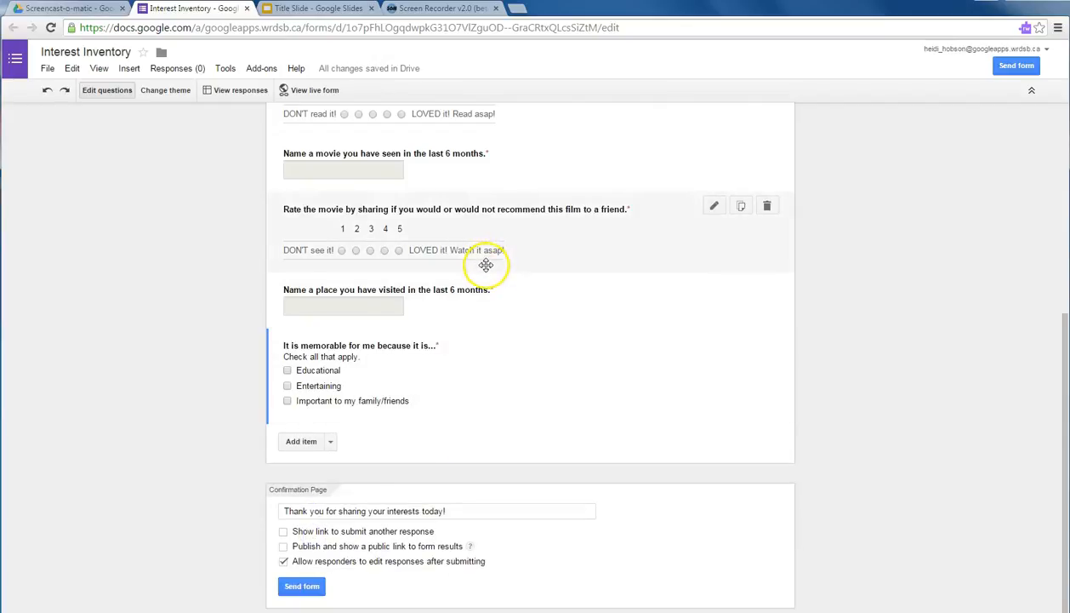
pyautogui.scroll(5, 485, 273)
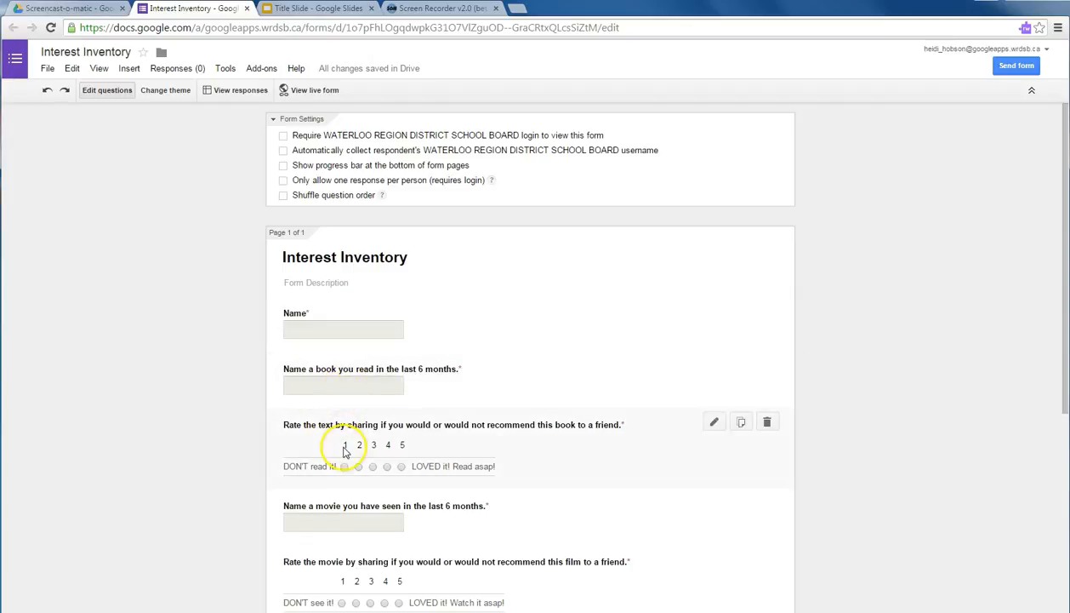
pyautogui.scroll(-3, 345, 451)
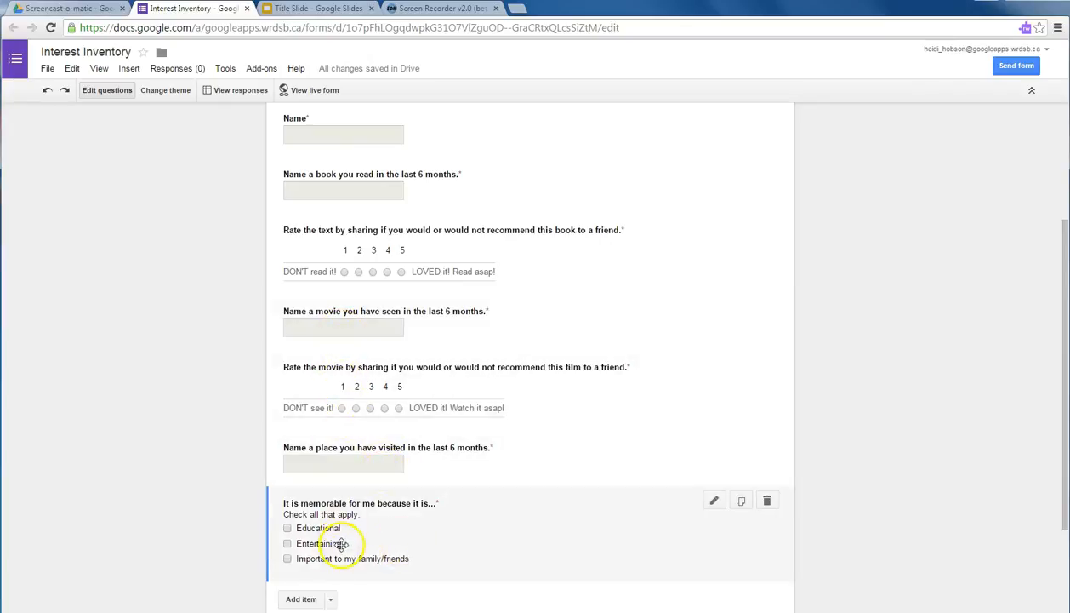
pyautogui.scroll(-2, 343, 542)
pyautogui.scroll(4, 343, 544)
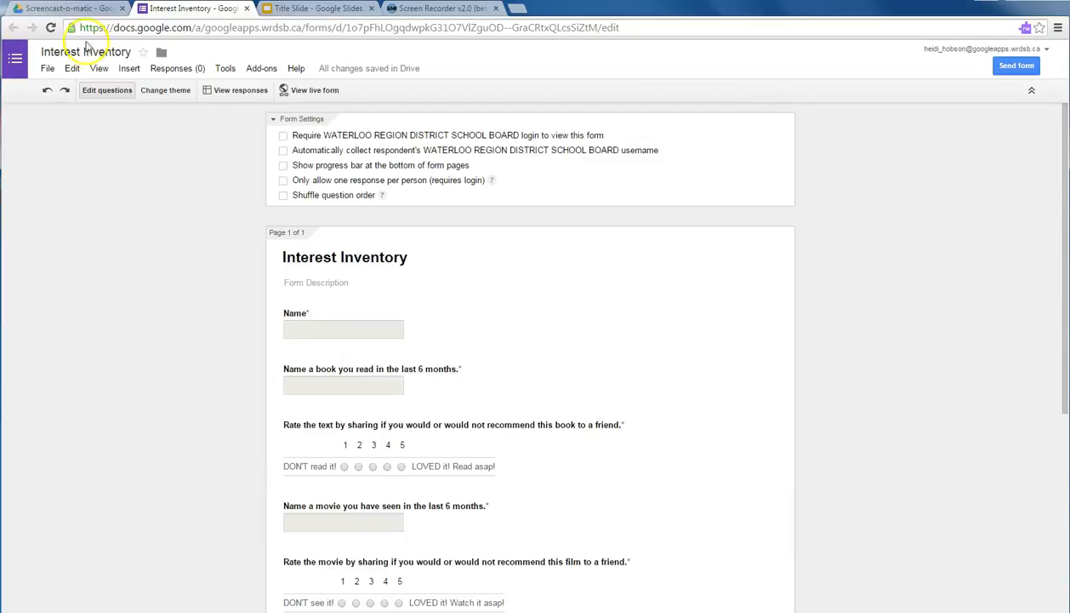
# Apply the Watercolors theme to the Interest Inventory form and show its customization options.
pyautogui.click(165, 92)
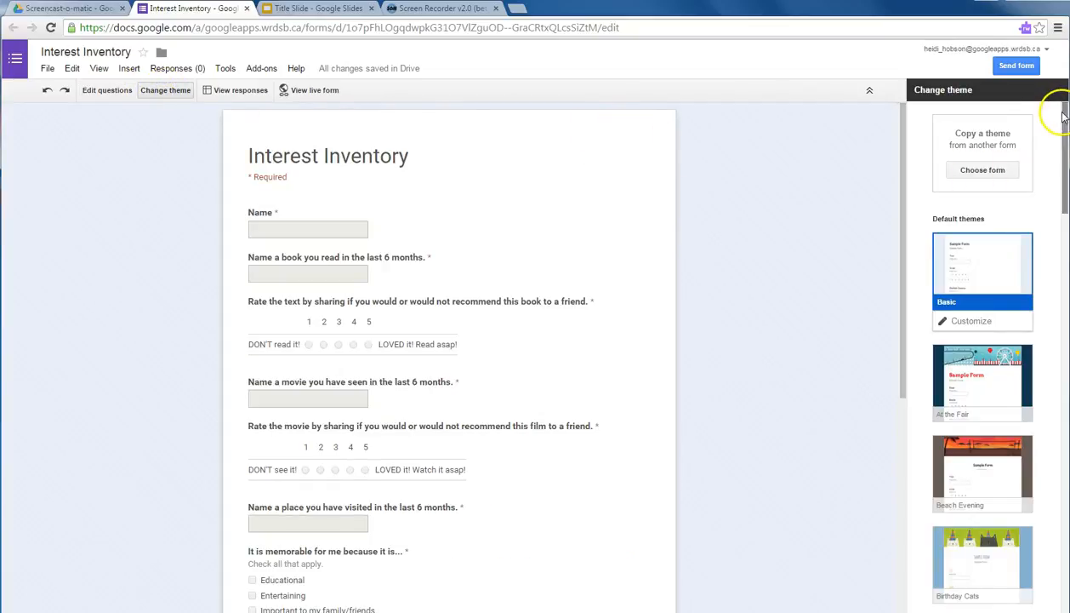
pyautogui.moveTo(1063, 115); pyautogui.dragTo(1063, 524)
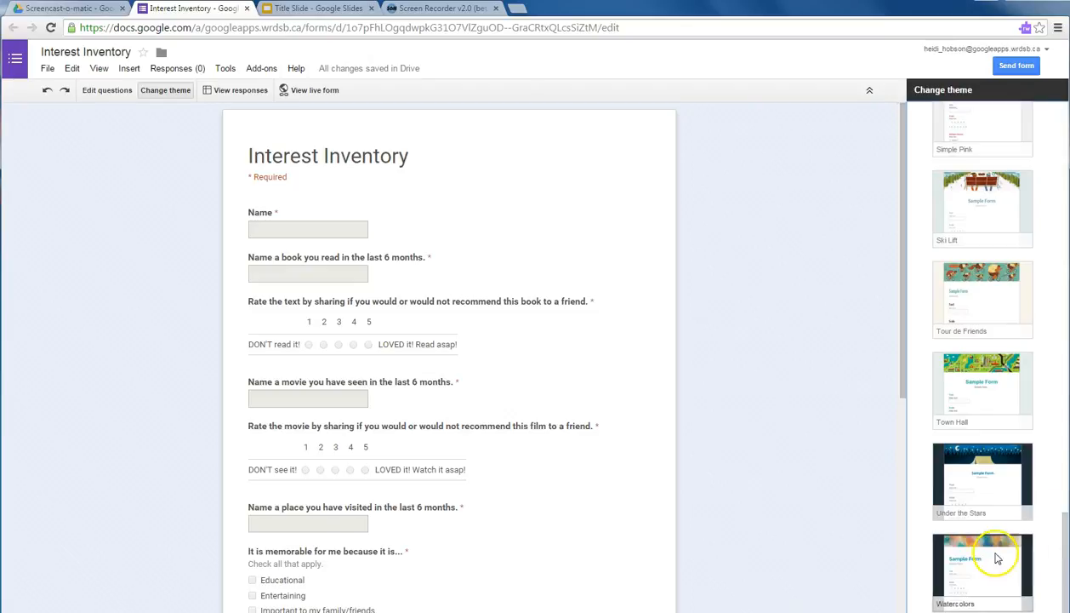
pyautogui.click(965, 553)
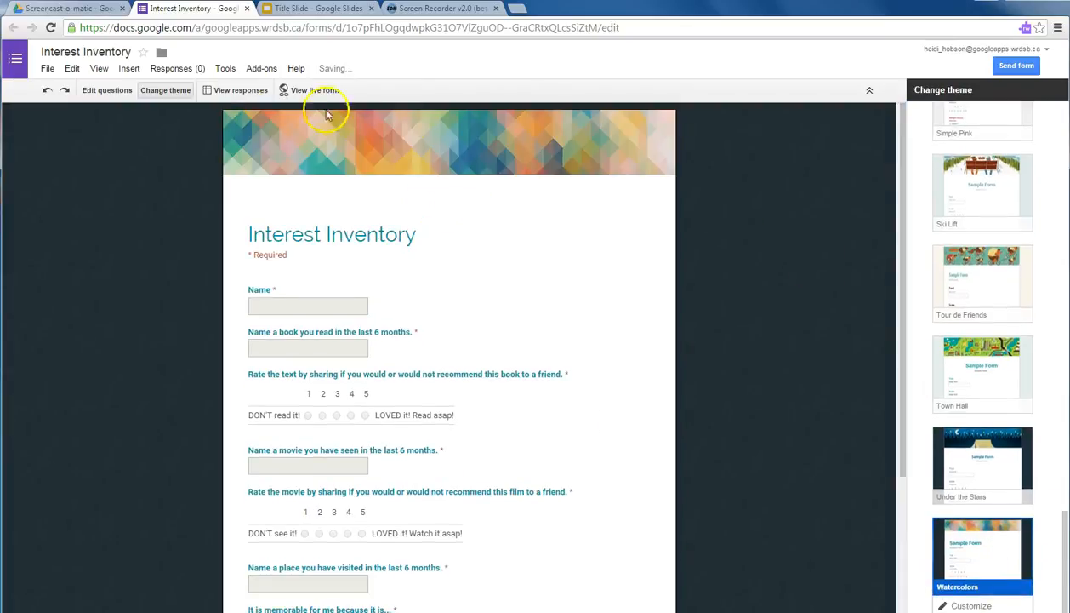
pyautogui.click(972, 606)
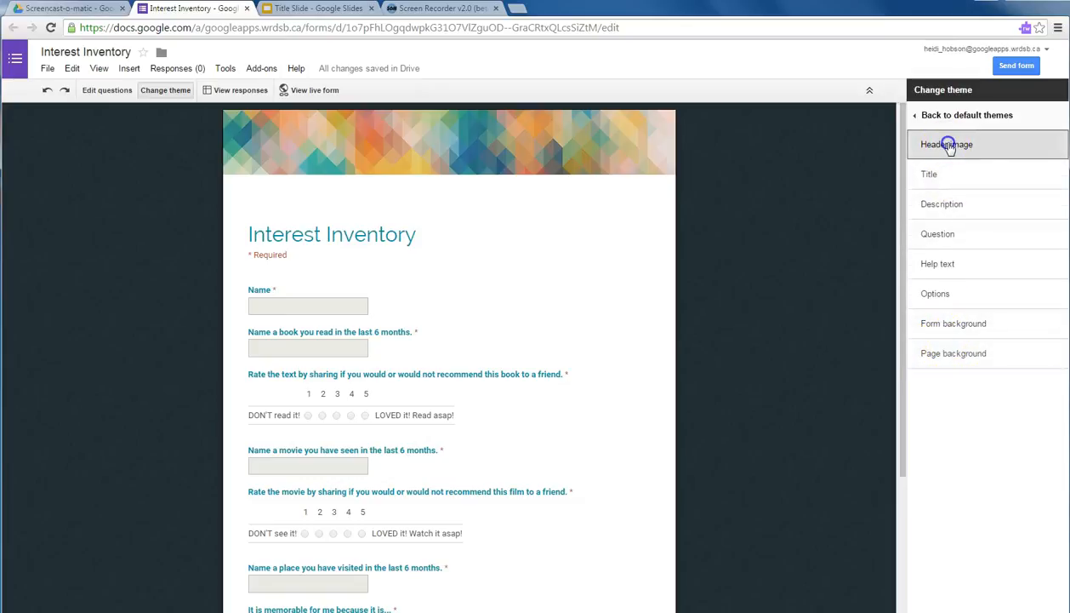
pyautogui.click(950, 146)
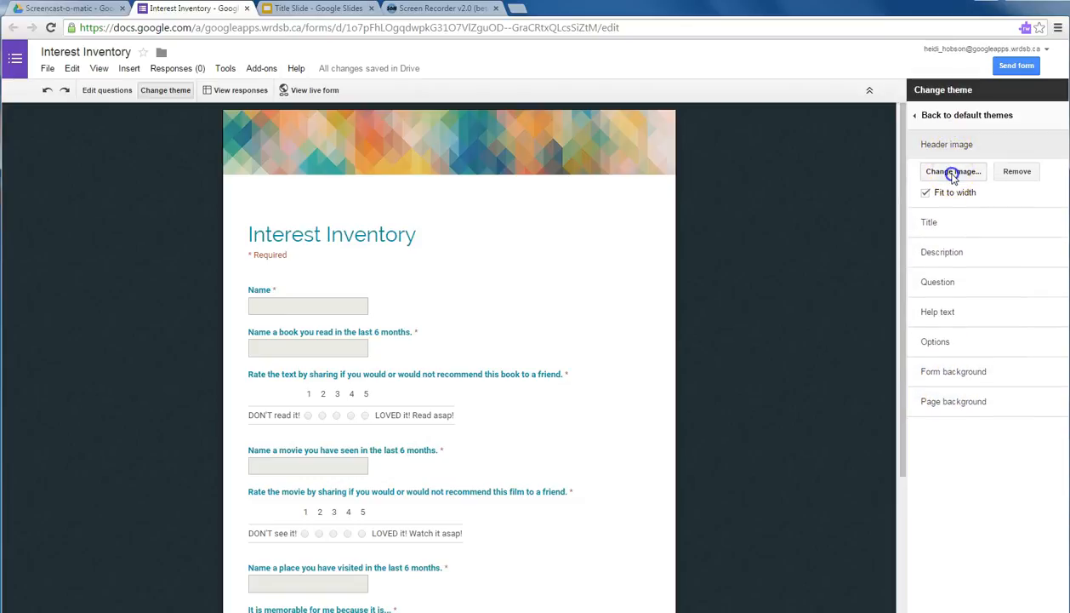
pyautogui.click(953, 171)
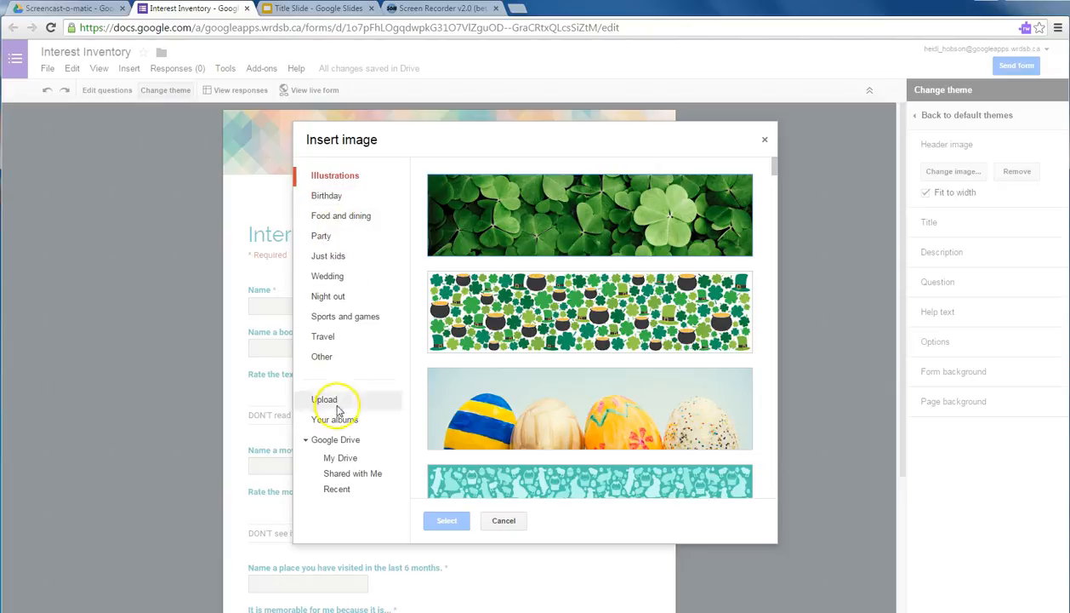
pyautogui.click(347, 459)
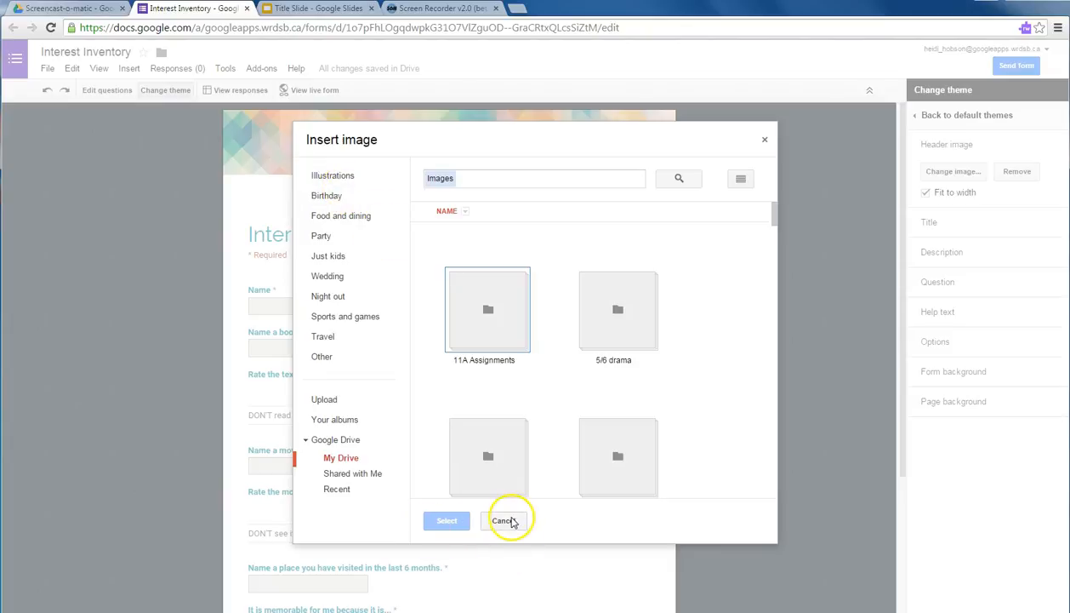
pyautogui.click(507, 520)
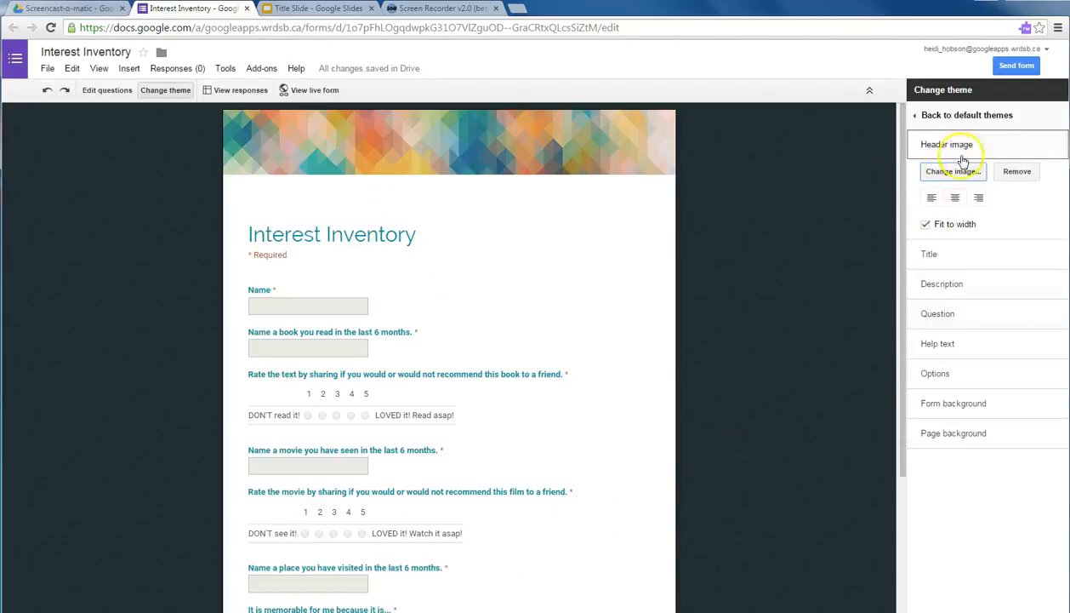
pyautogui.click(954, 114)
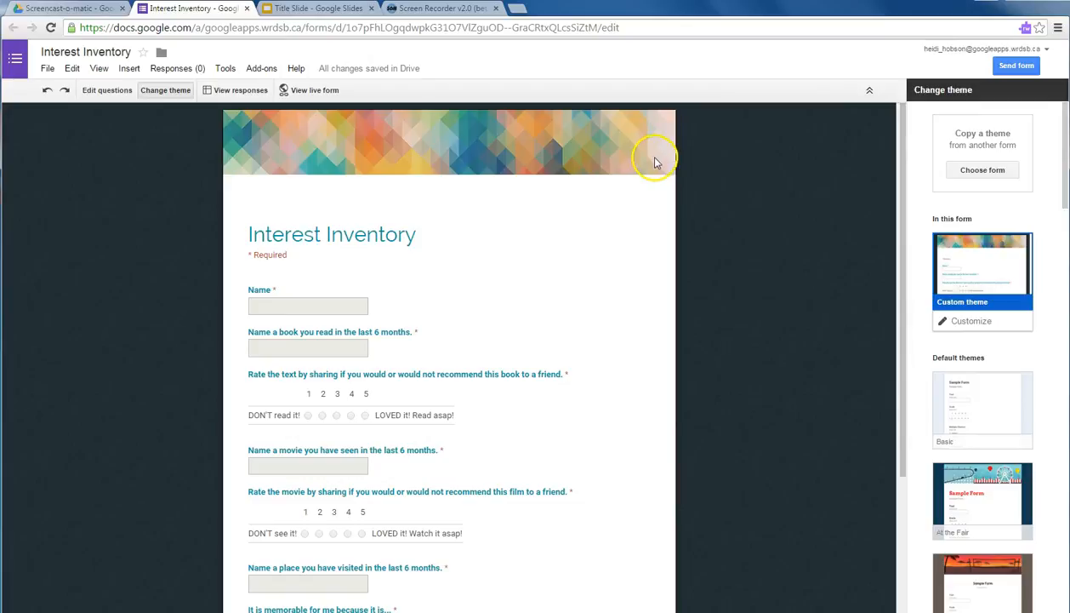
pyautogui.click(97, 91)
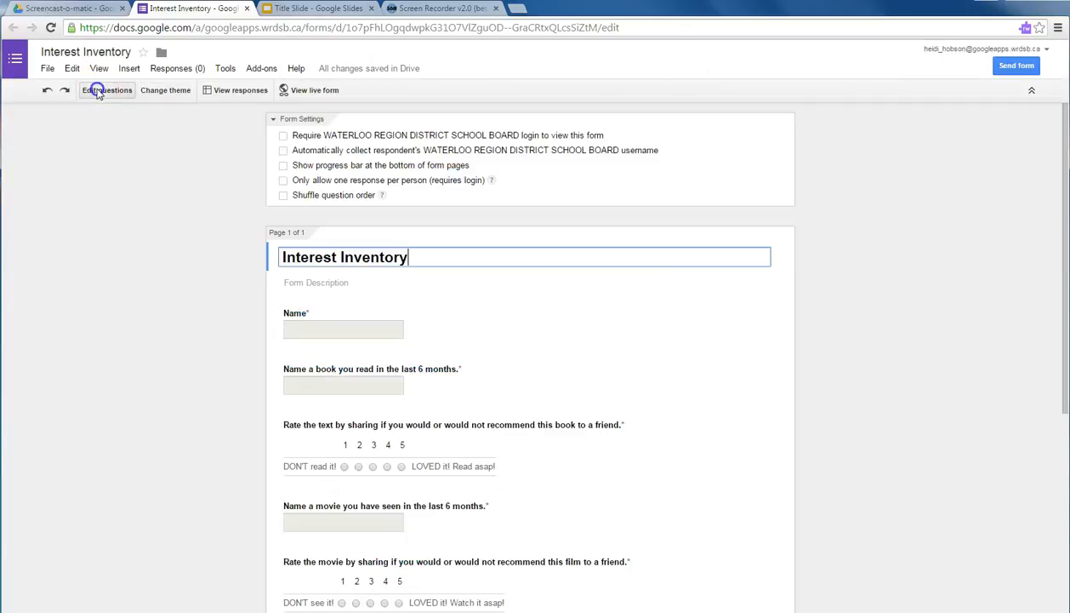
# Preview the live Interest Inventory form, scroll through it, and close the preview tab.
pyautogui.click(315, 91)
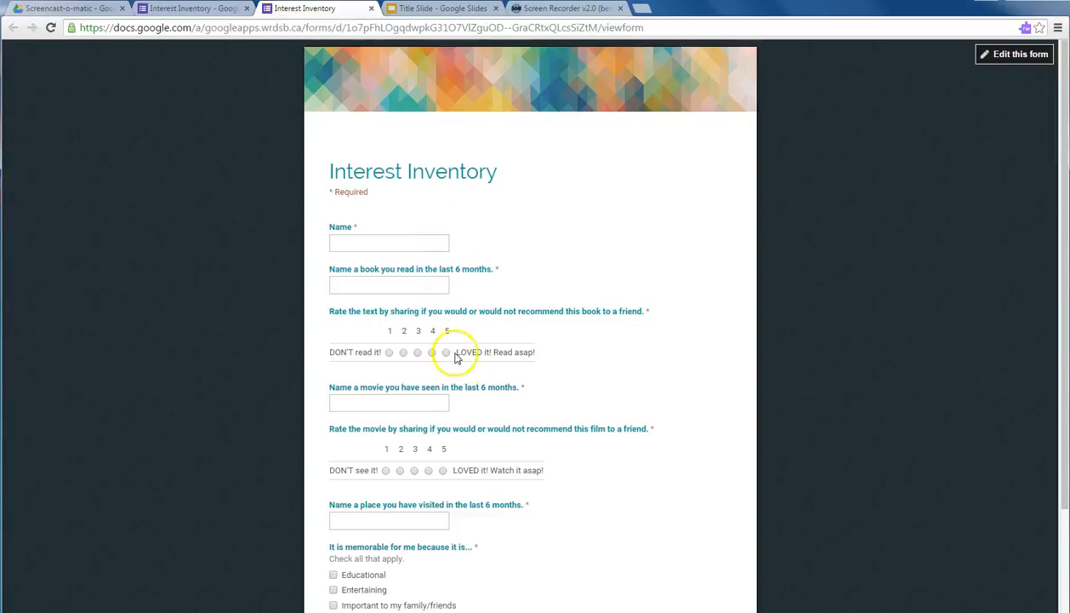
pyautogui.scroll(-2, 486, 401)
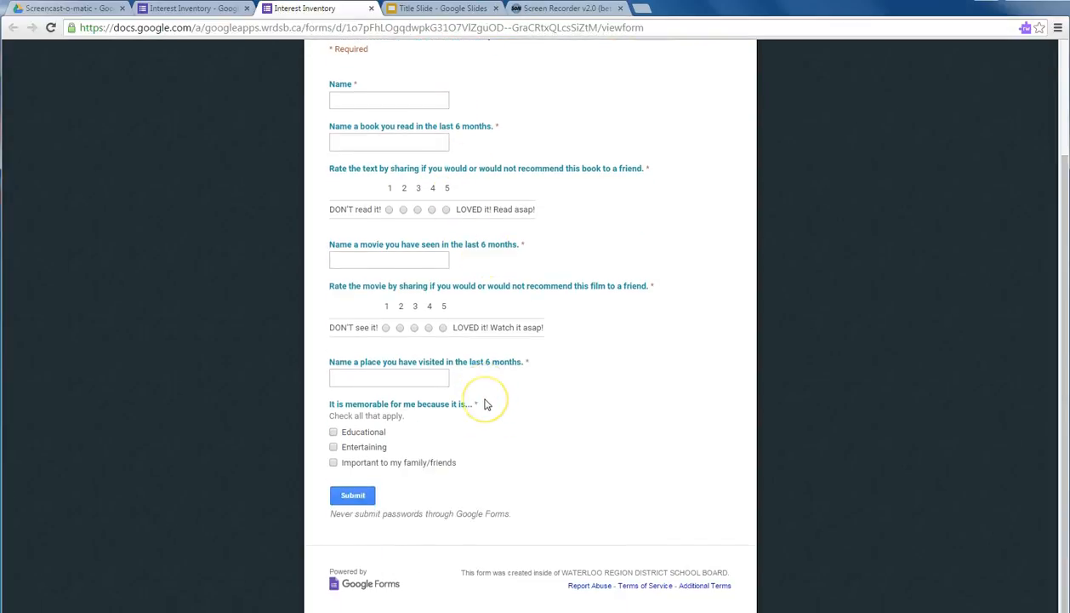
pyautogui.scroll(2, 486, 403)
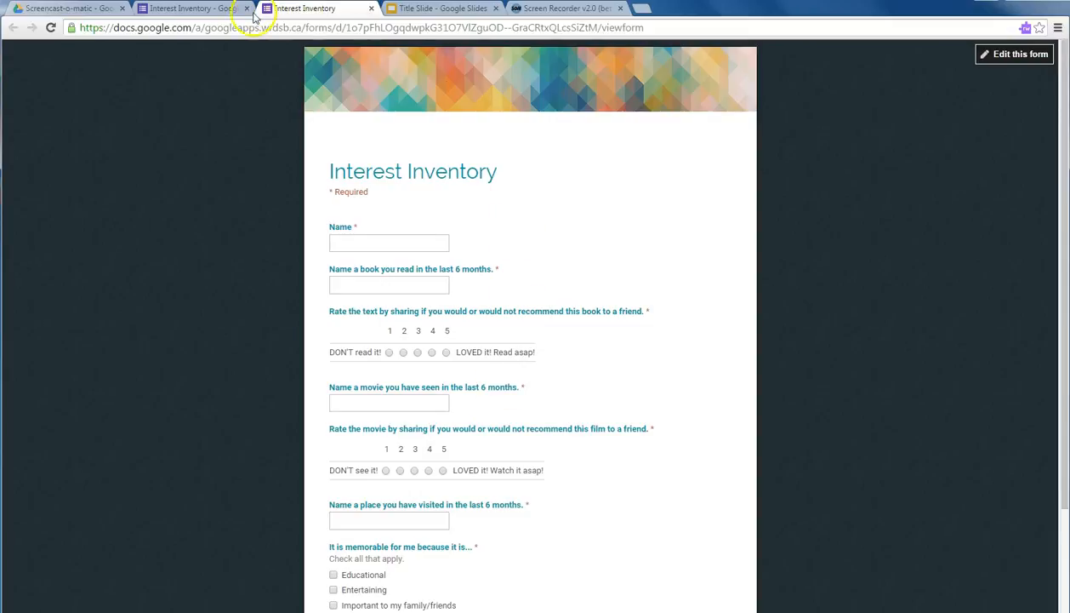
pyautogui.click(182, 9)
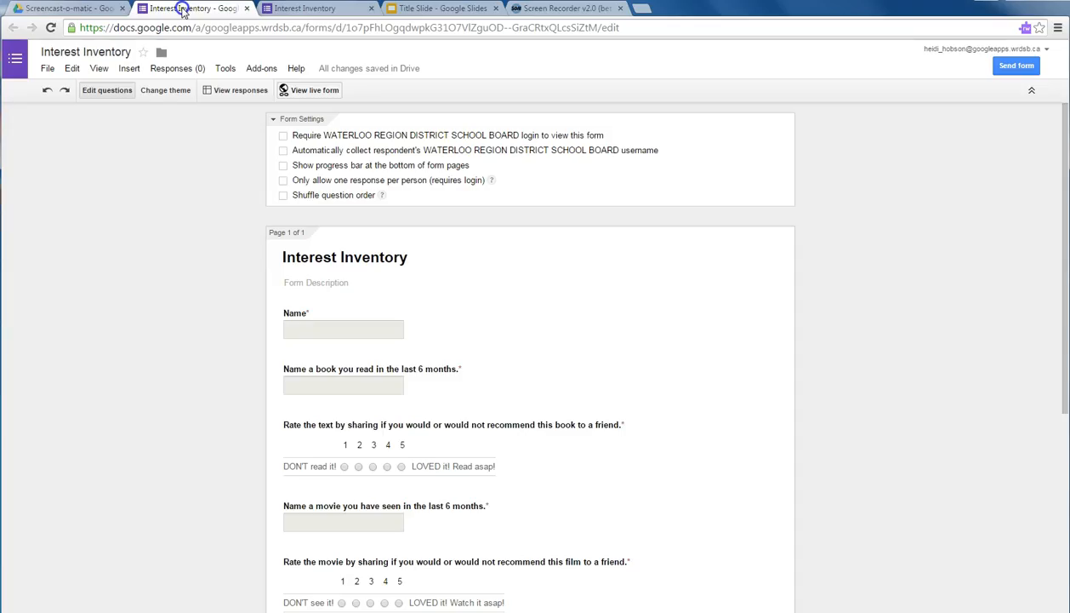
pyautogui.click(371, 9)
# Generate a short goo.gl sharing link for the Interest Inventory form.
pyautogui.scroll(-4, 61, 593)
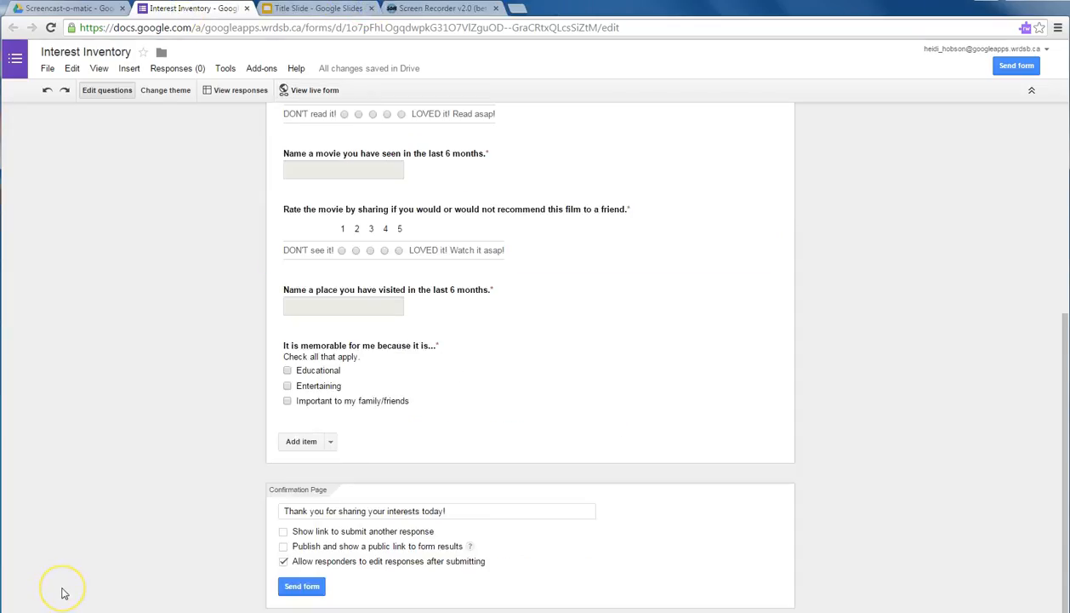
pyautogui.click(1024, 73)
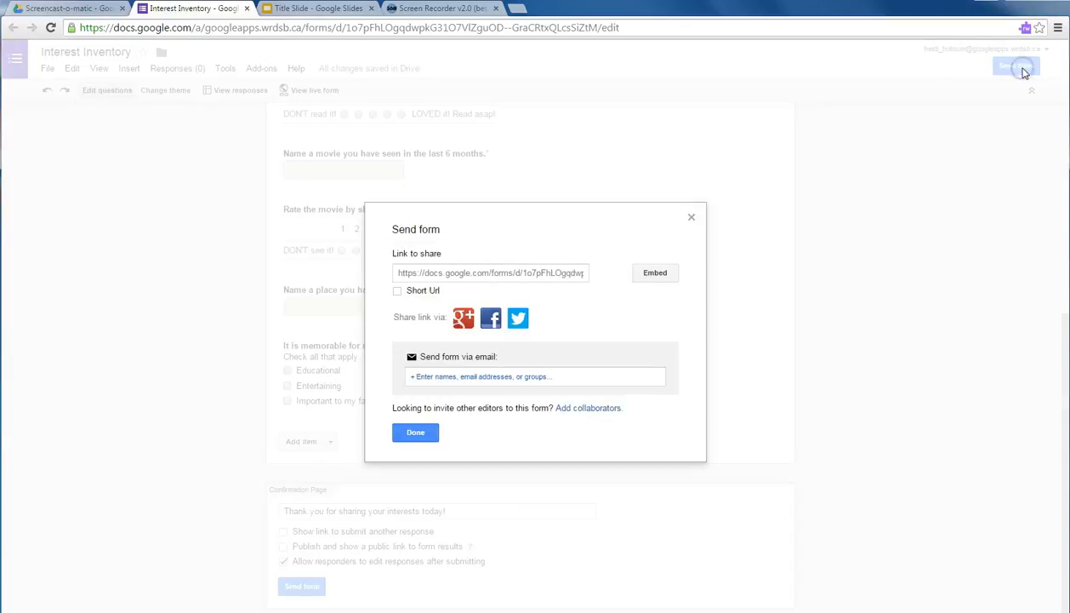
pyautogui.click(398, 291)
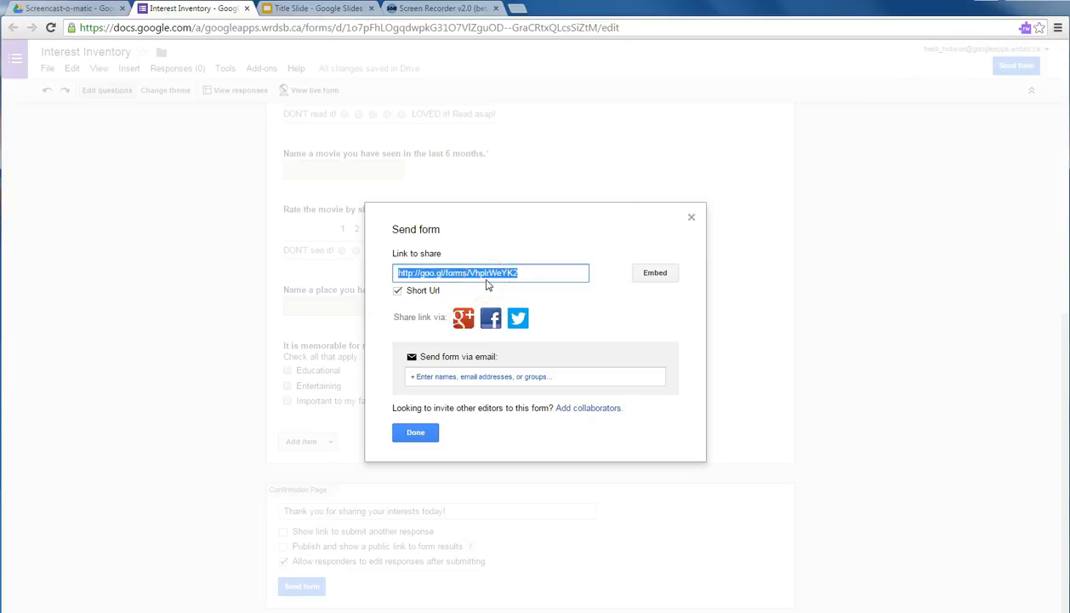
pyautogui.click(415, 433)
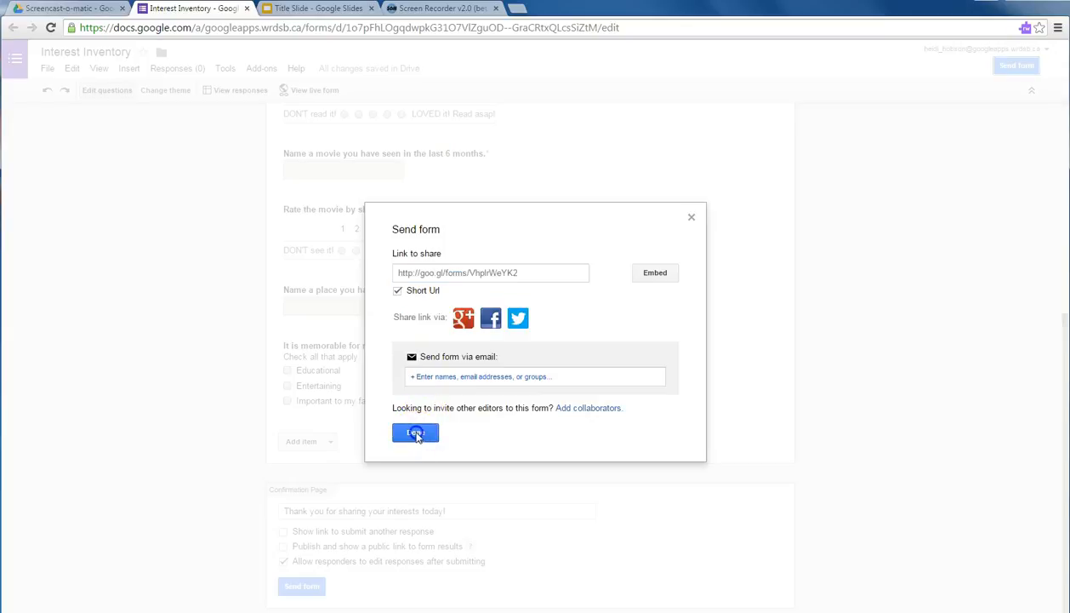
# Open Interest Inventory from the Screencast-o-matic folder in Google Drive.
pyautogui.click(67, 9)
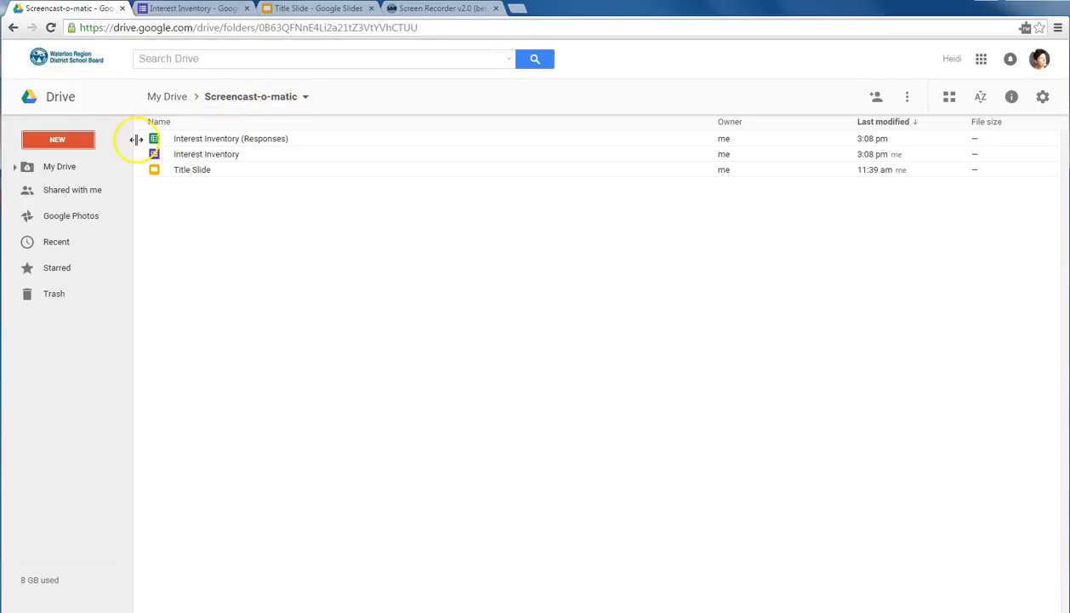
pyautogui.doubleClick(202, 157)
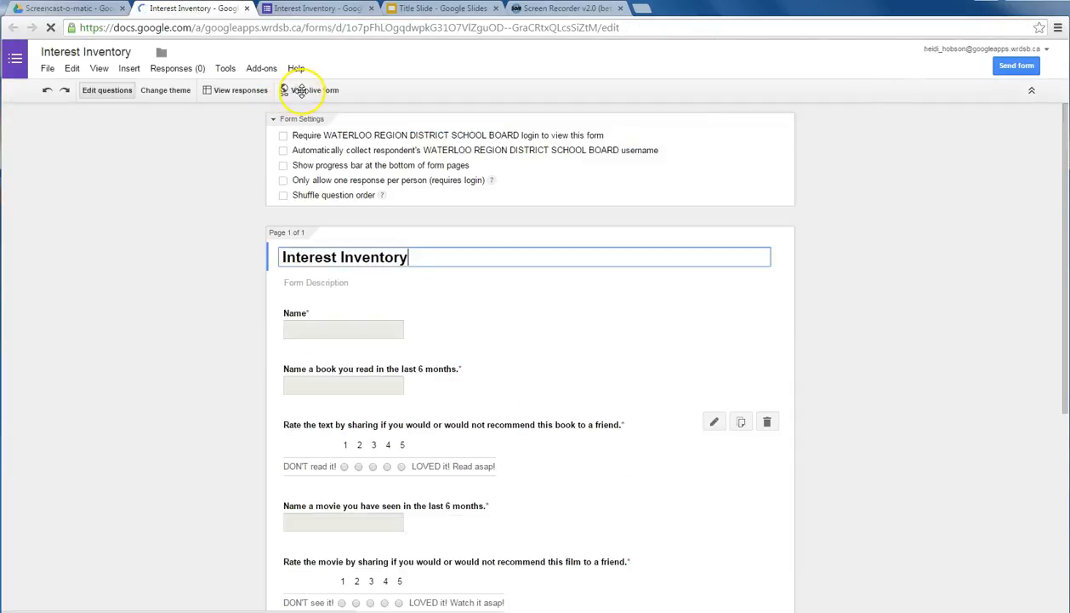
# View the live Interest Inventory form, then go back to the Screencast-o-matic Drive folder.
pyautogui.click(303, 91)
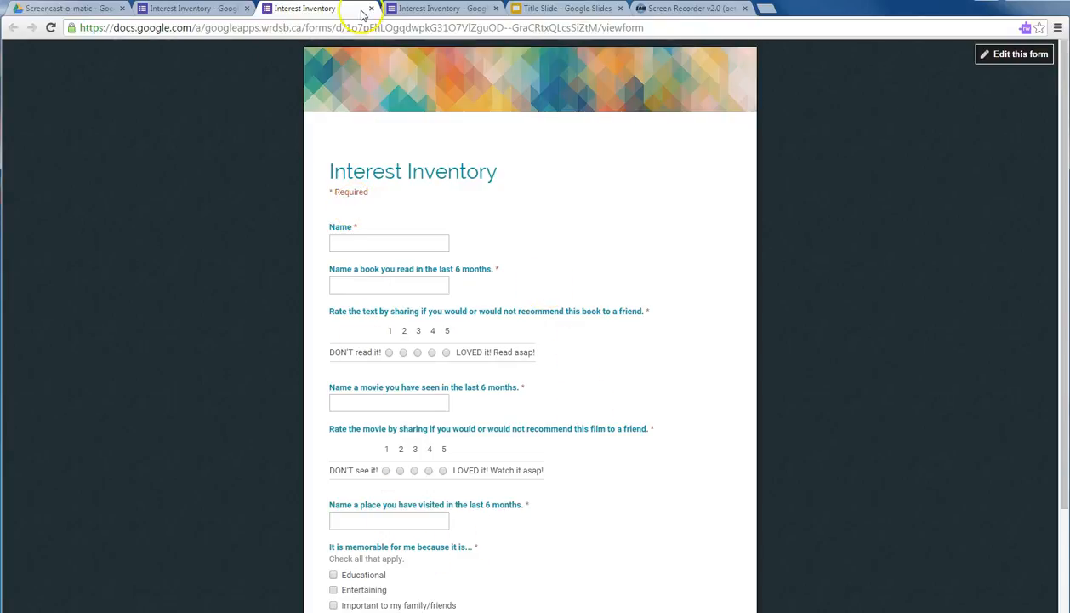
pyautogui.click(68, 9)
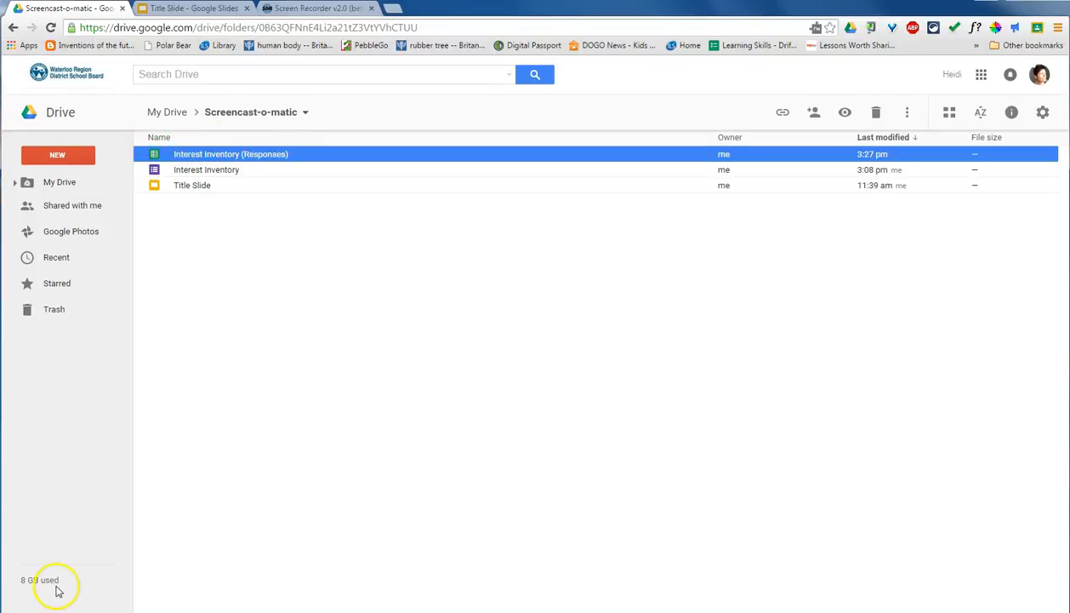
# Open the Interest Inventory (Responses) spreadsheet listing the three submitted responses.
pyautogui.doubleClick(199, 172)
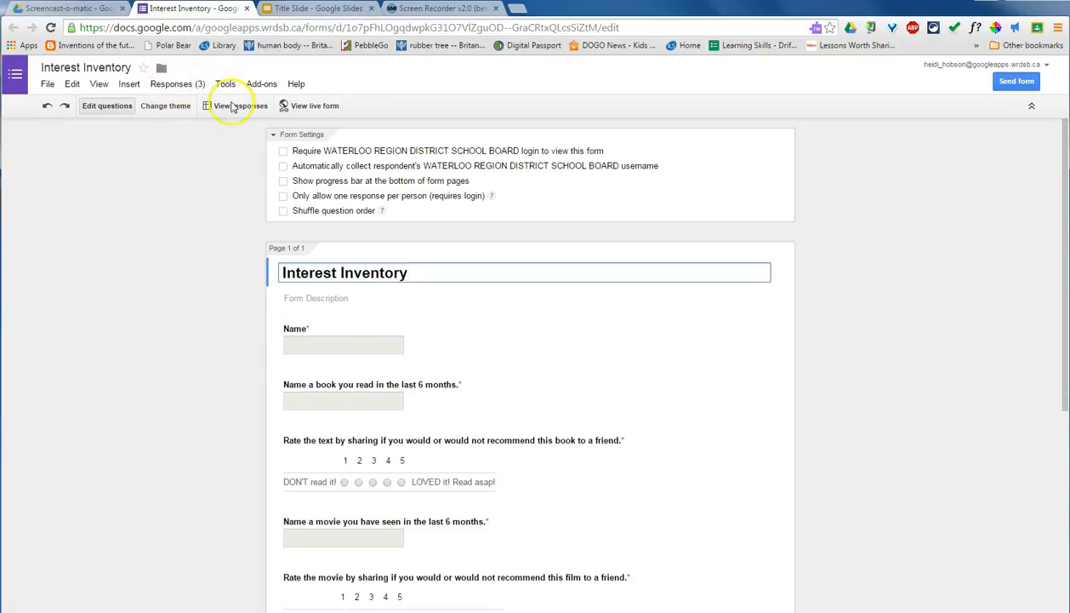
pyautogui.click(177, 86)
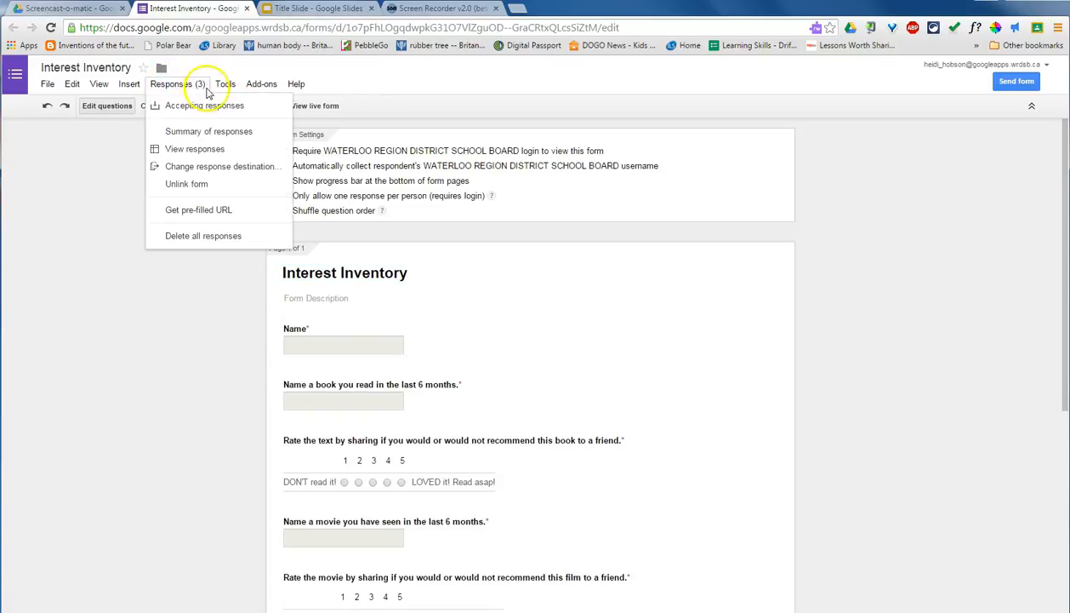
pyautogui.click(196, 84)
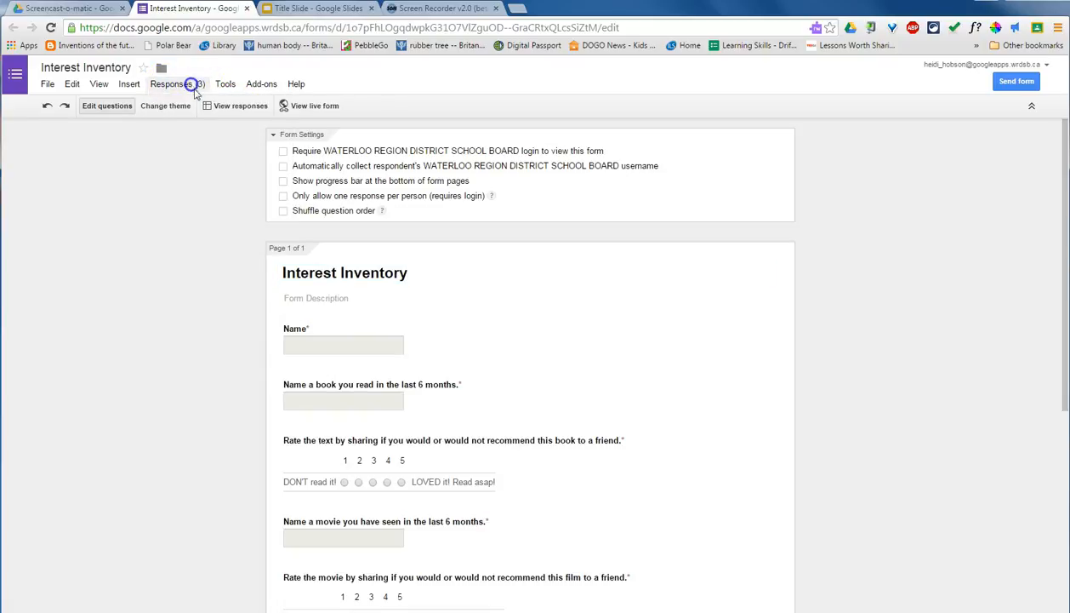
pyautogui.click(240, 108)
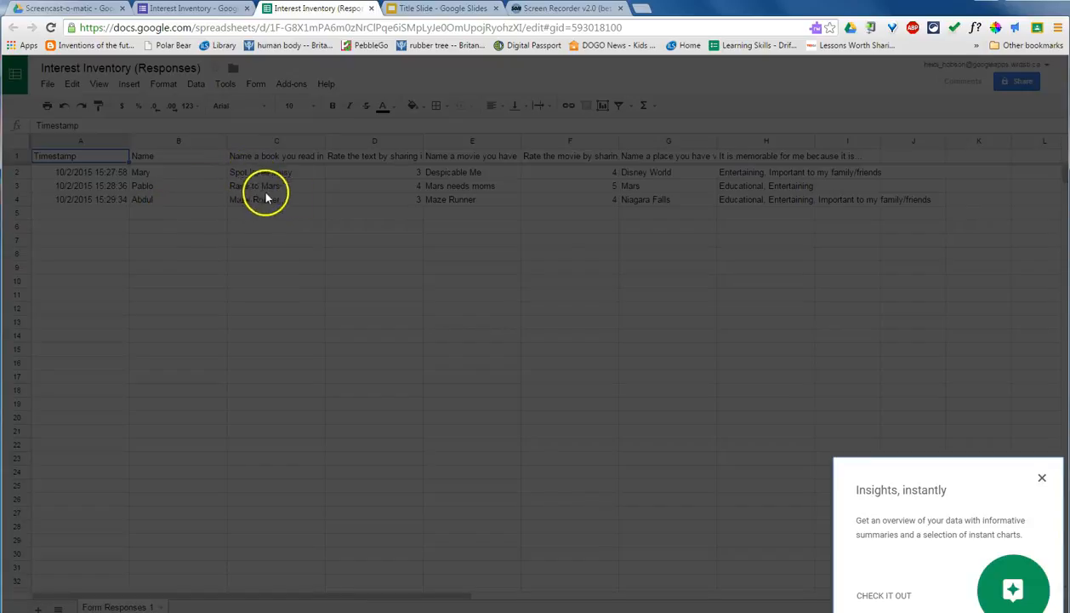
# Dismiss the Insights card, reopen Interest Inventory (Responses) from Drive, and return to the form editor.
pyautogui.click(1041, 477)
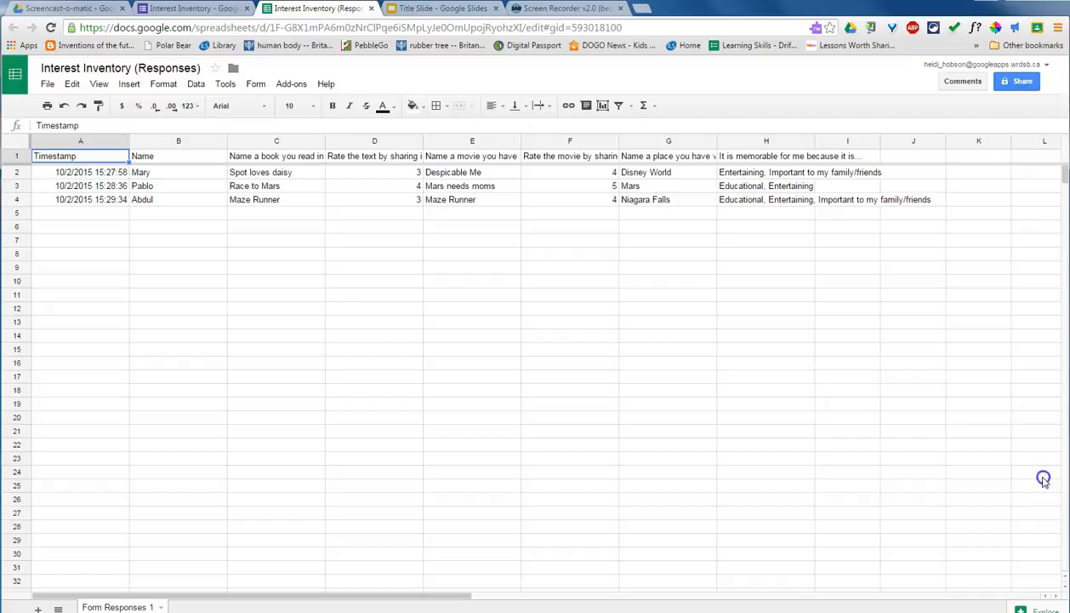
pyautogui.click(184, 10)
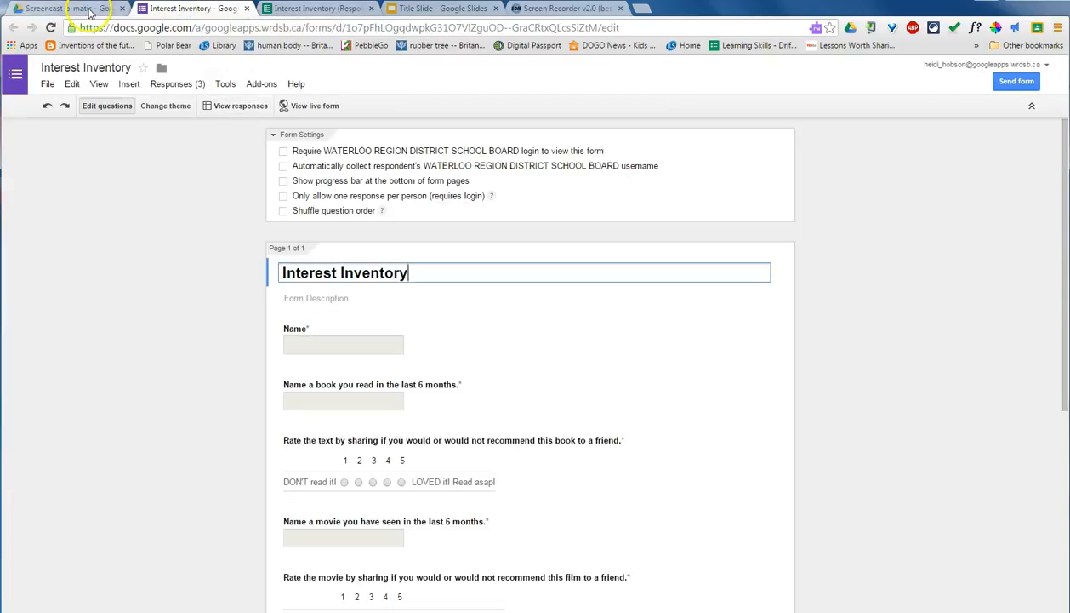
pyautogui.click(87, 10)
pyautogui.click(219, 157)
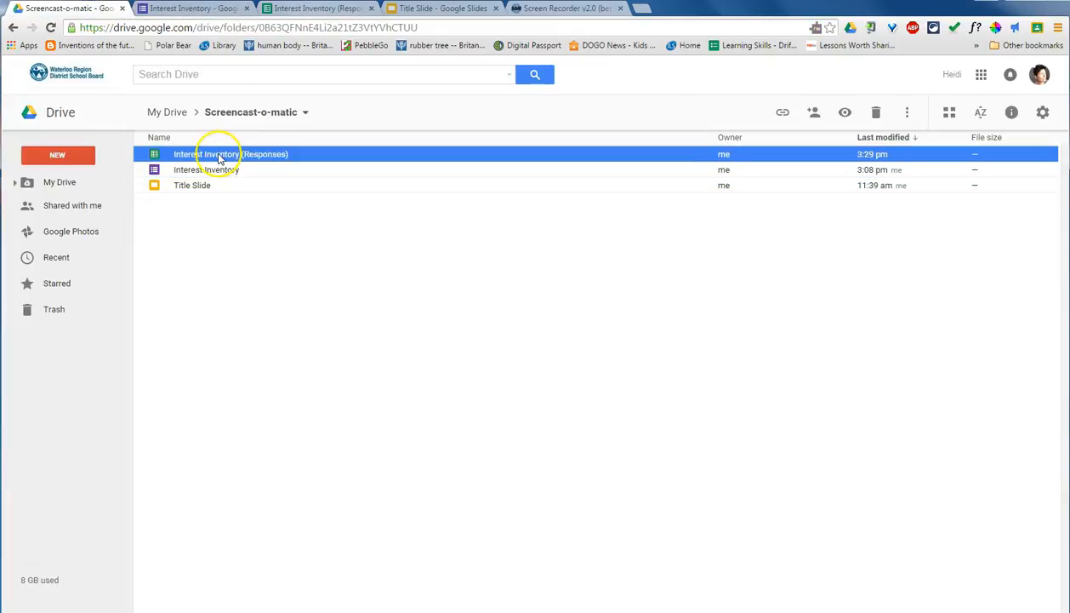
pyautogui.doubleClick(218, 157)
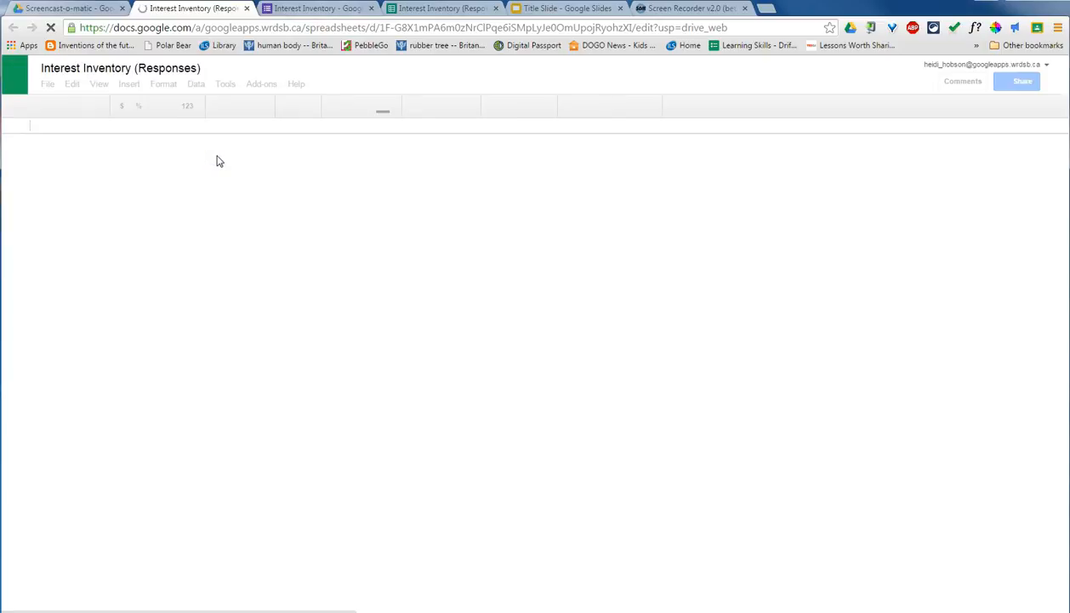
pyautogui.click(315, 8)
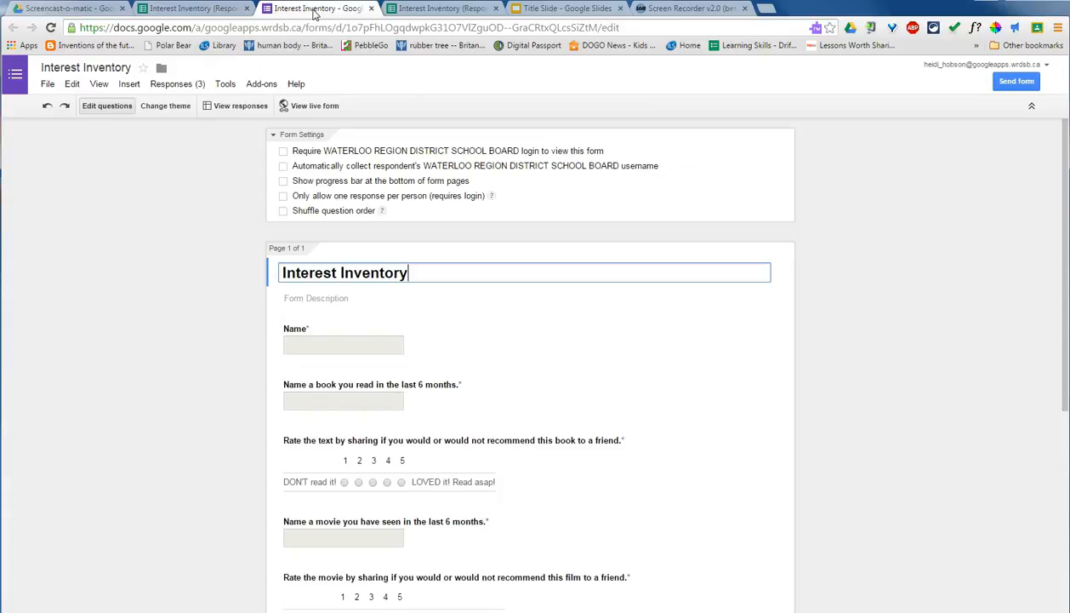